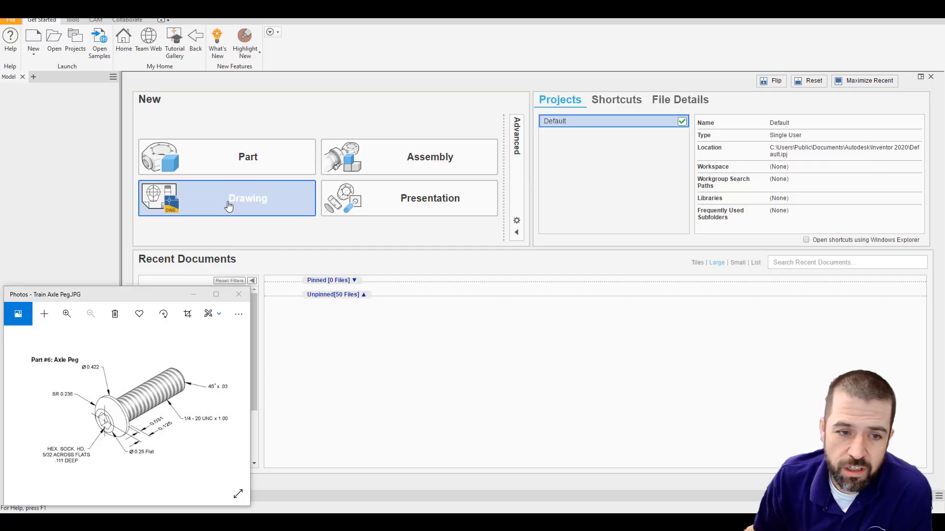
Create a new part from the Part (in).ipt template and start a 2D sketch on an origin plane
{"action": "left_click", "coordinate": [32, 38]}
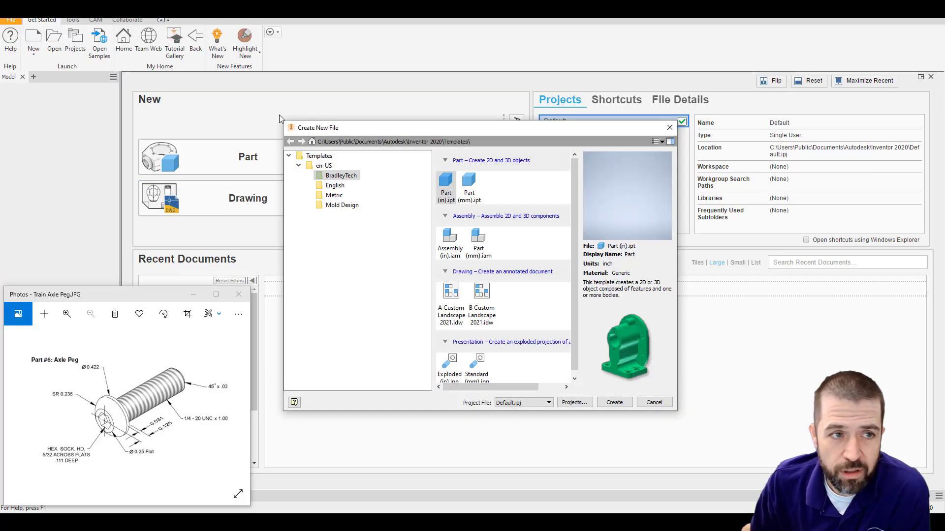
{"action": "left_click", "coordinate": [610, 403]}
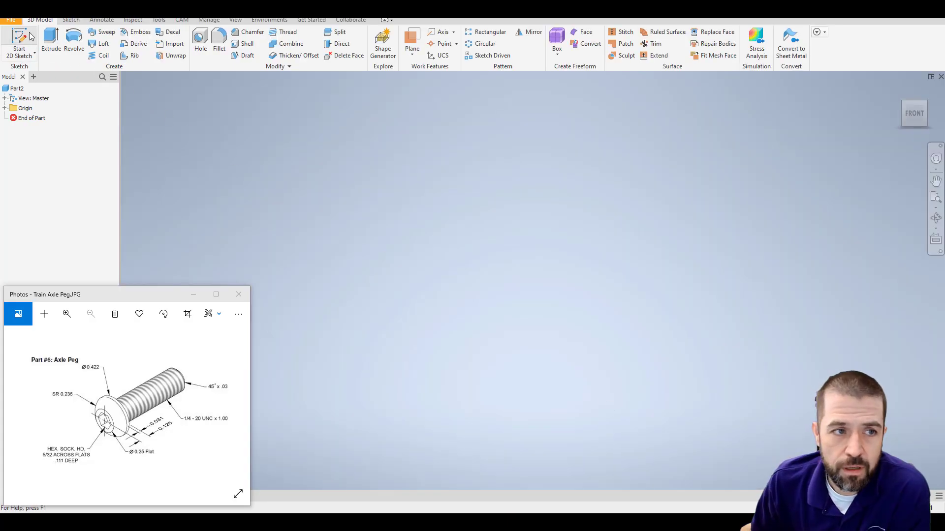
{"action": "left_click", "coordinate": [25, 37]}
{"action": "left_click", "coordinate": [497, 162]}
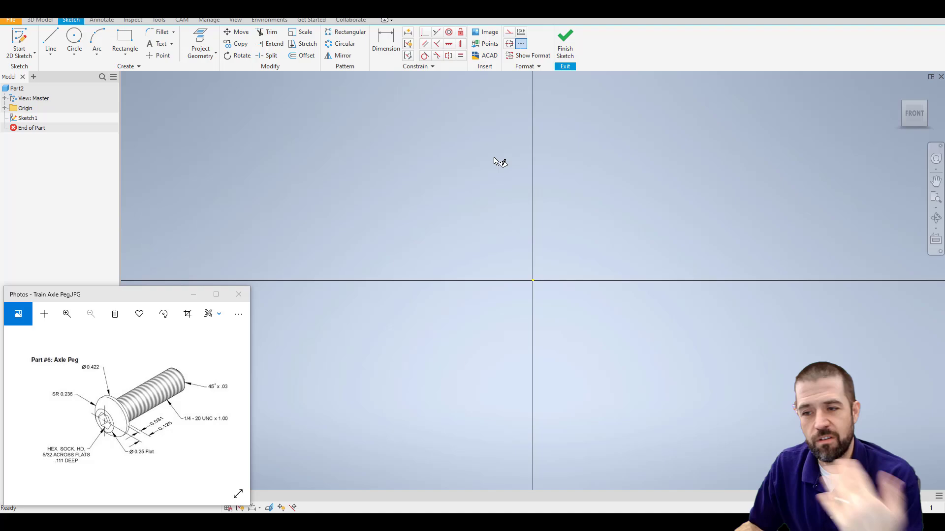
Draw a 1.125 line down from the origin, then a .125 line across
{"action": "key", "text": "l"}
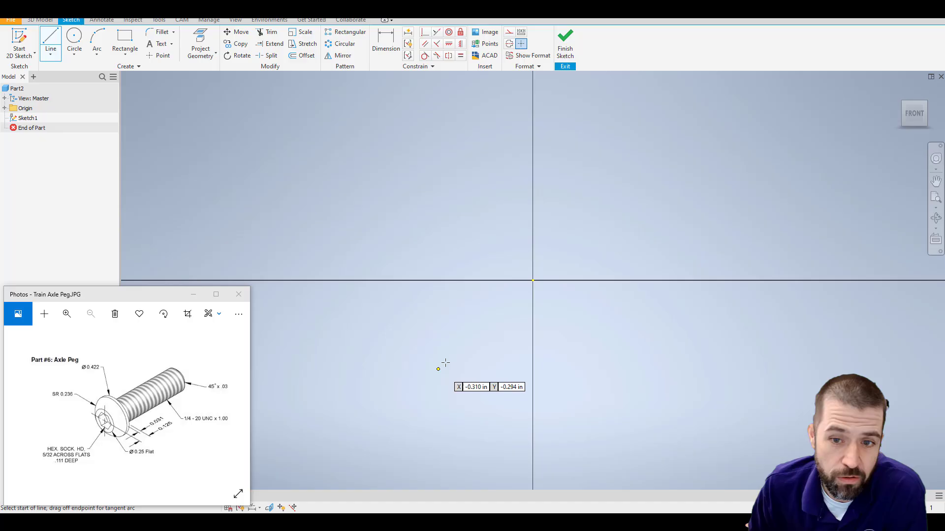
{"action": "left_click", "coordinate": [532, 280]}
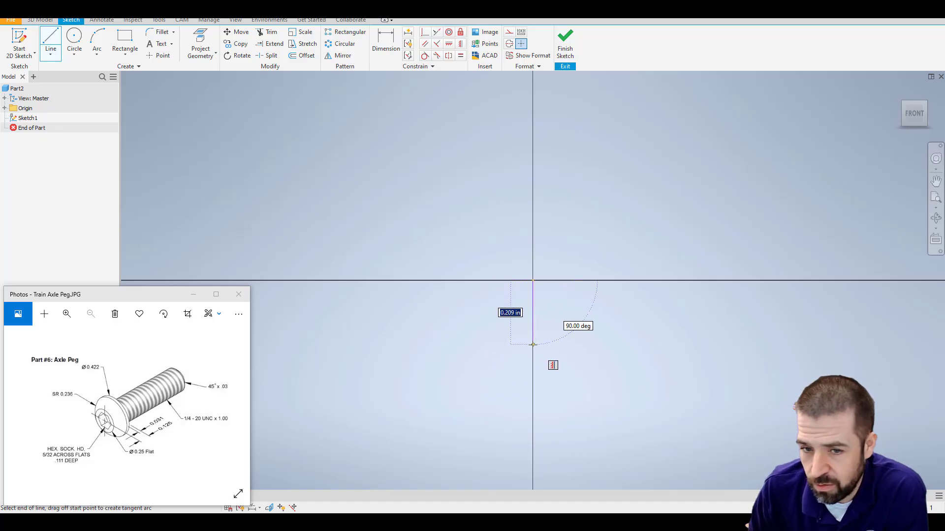
{"action": "type", "text": "1"}
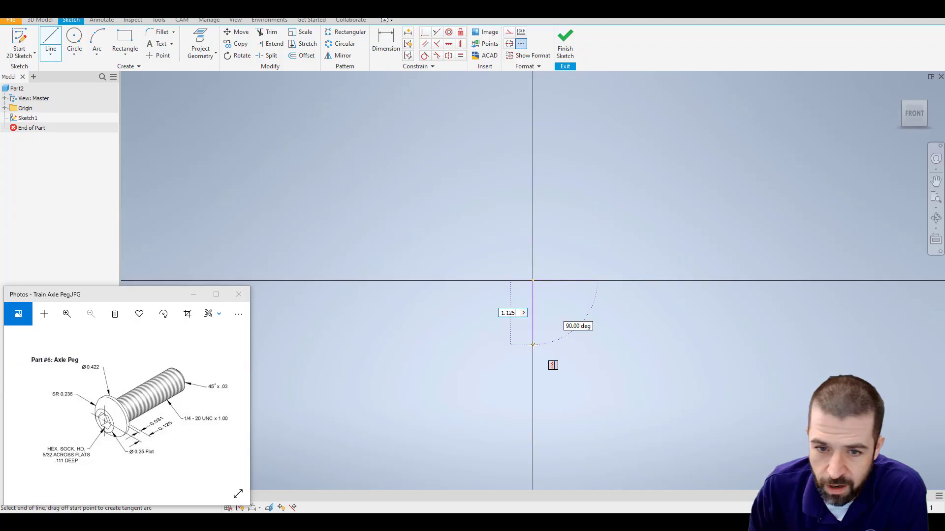
{"action": "type", "text": ".125"}
{"action": "key", "text": "Return"}
{"action": "scroll", "coordinate": [546, 198], "scroll_direction": "down", "scroll_amount": 3}
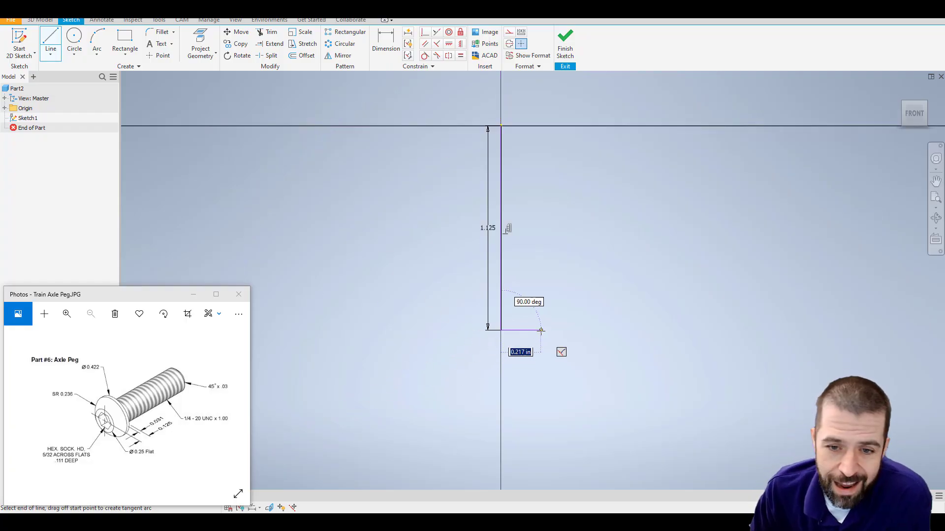
{"action": "type", "text": "."}
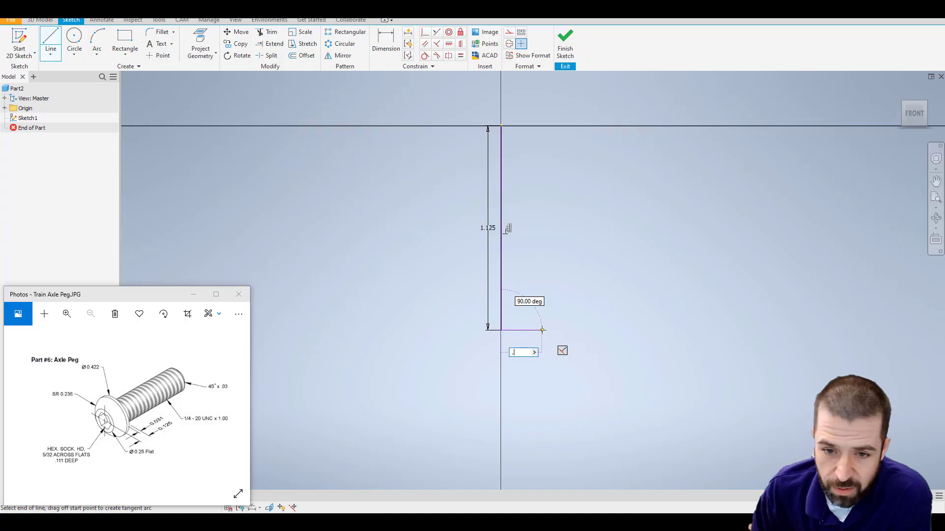
{"action": "type", "text": "125"}
{"action": "key", "text": "Return"}
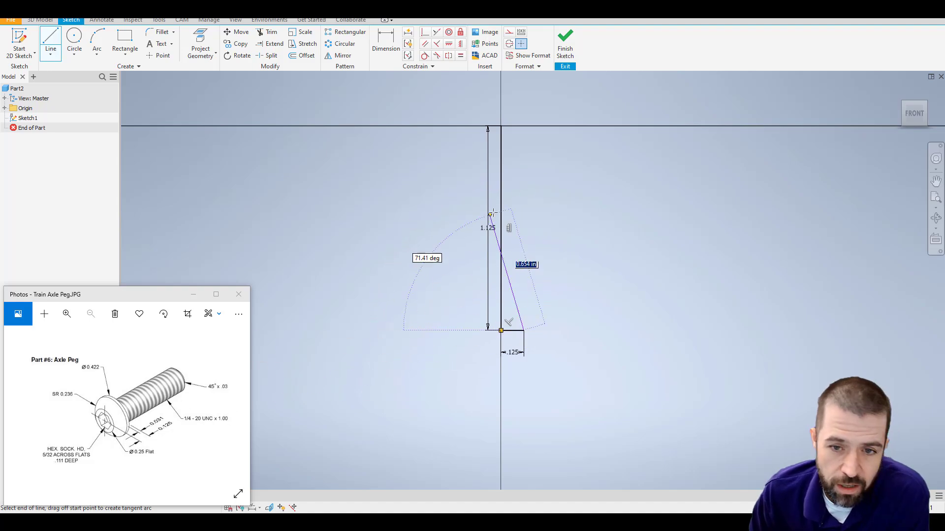
Continue with a 1.000 line back up, a short horizontal step and a .031 rise
{"action": "type", "text": "1"}
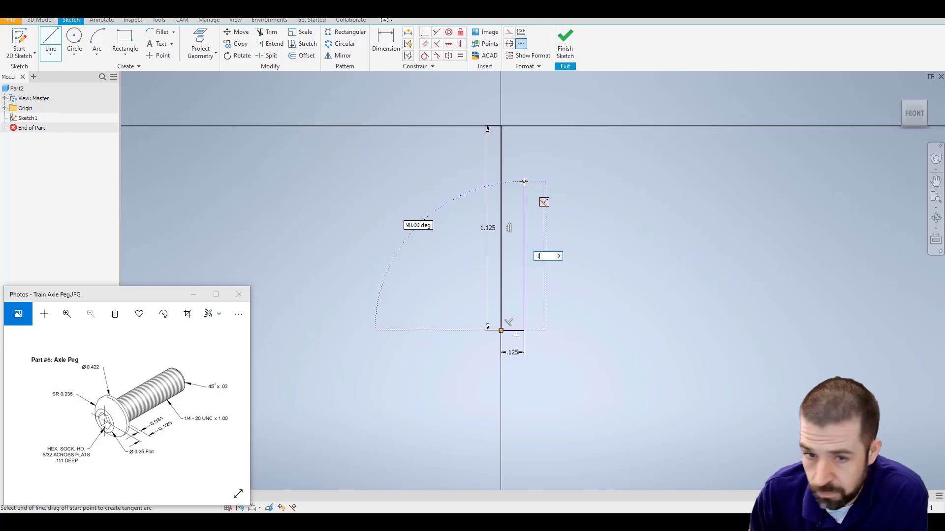
{"action": "key", "text": "Return"}
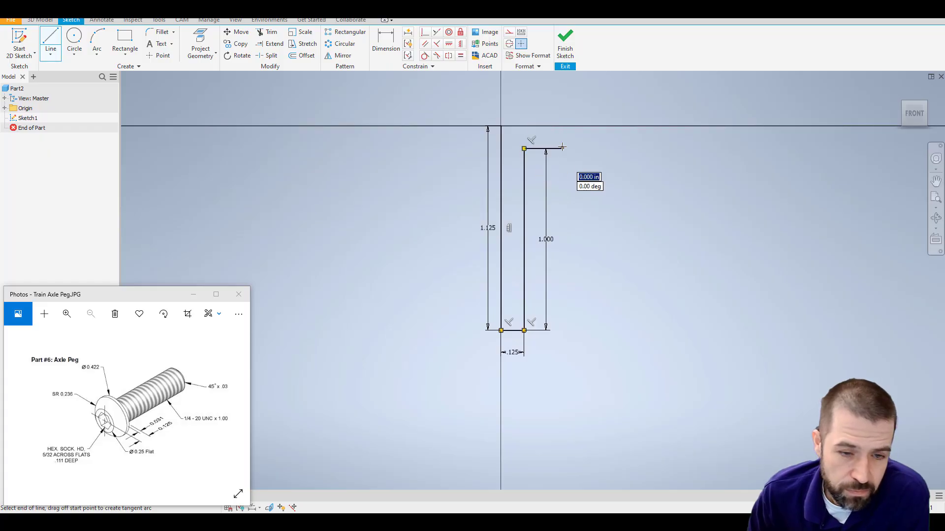
{"action": "left_click", "coordinate": [562, 147]}
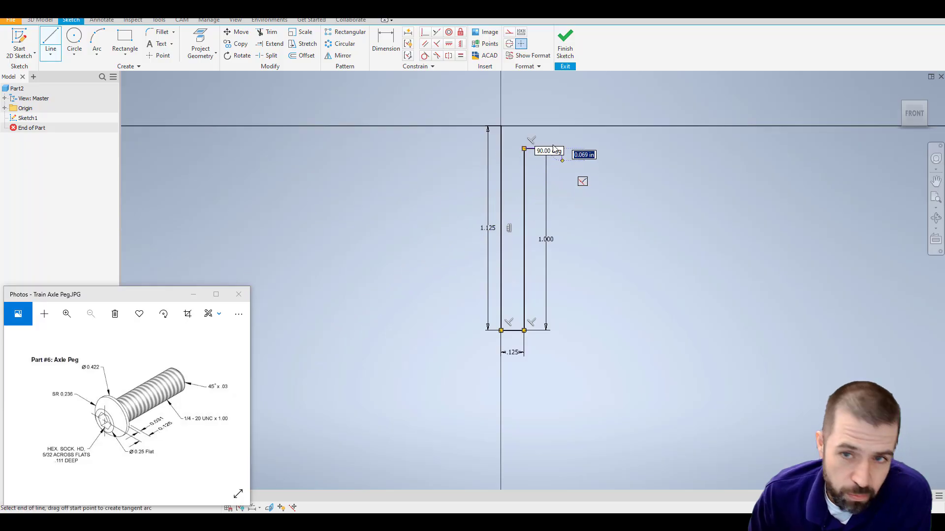
{"action": "type", "text": "."}
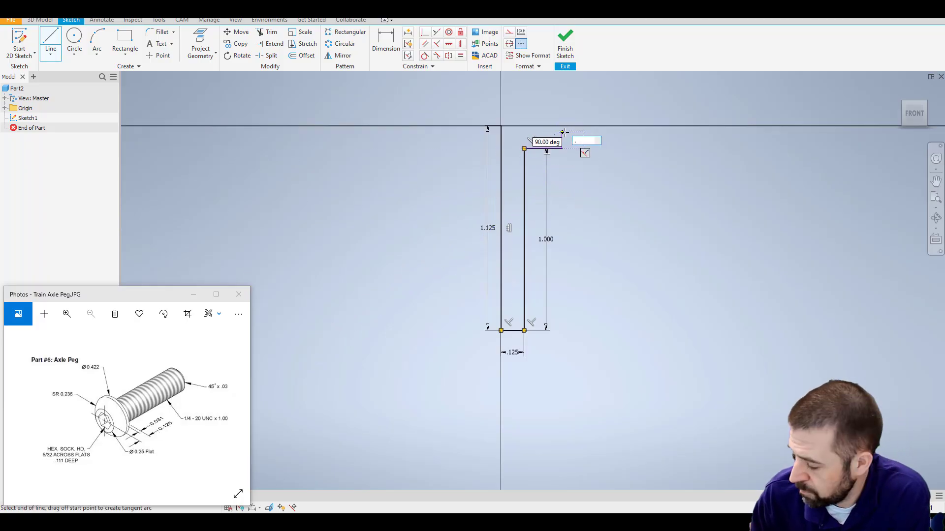
{"action": "type", "text": "031"}
{"action": "key", "text": "Return"}
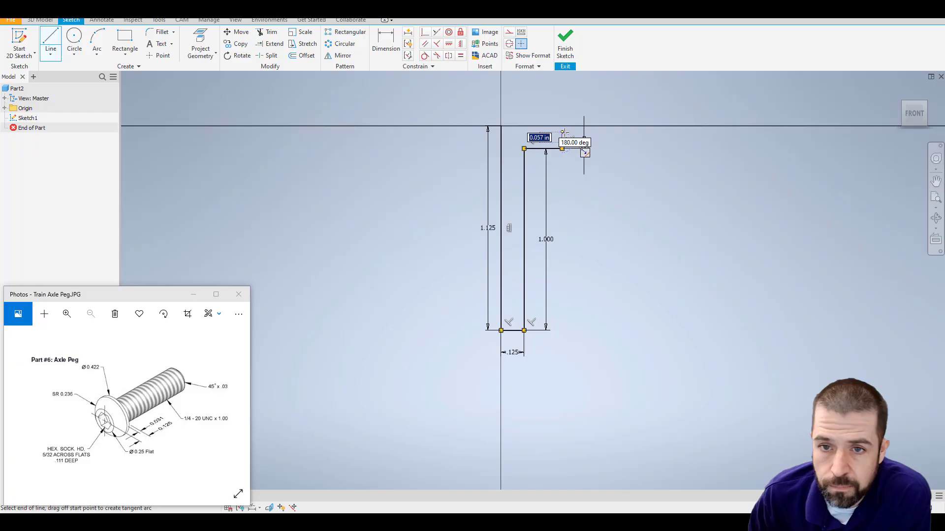
{"action": "right_click", "coordinate": [640, 142]}
Draw a new .125 horizontal line running right from the sketch origin
{"action": "left_click", "coordinate": [675, 144]}
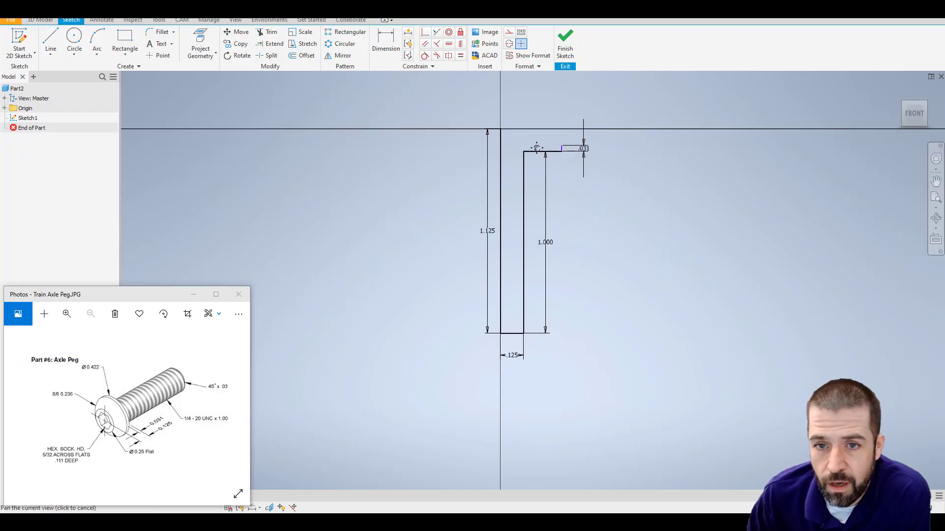
{"action": "left_click", "coordinate": [51, 41]}
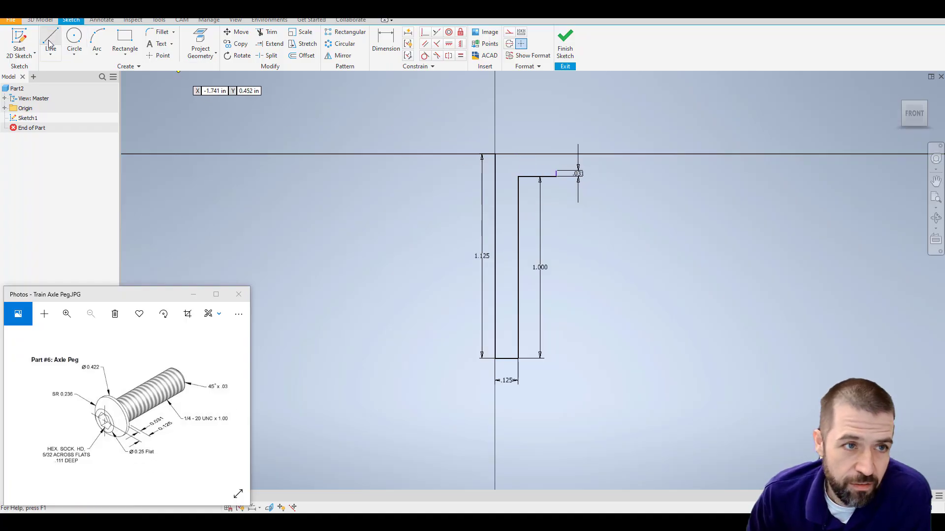
{"action": "left_click", "coordinate": [494, 155]}
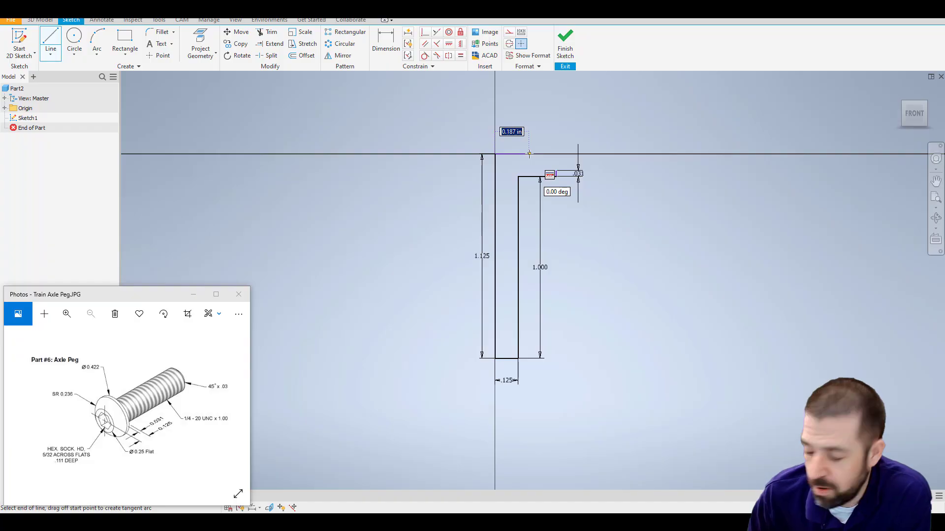
{"action": "type", "text": ".125"}
{"action": "key", "text": "Return"}
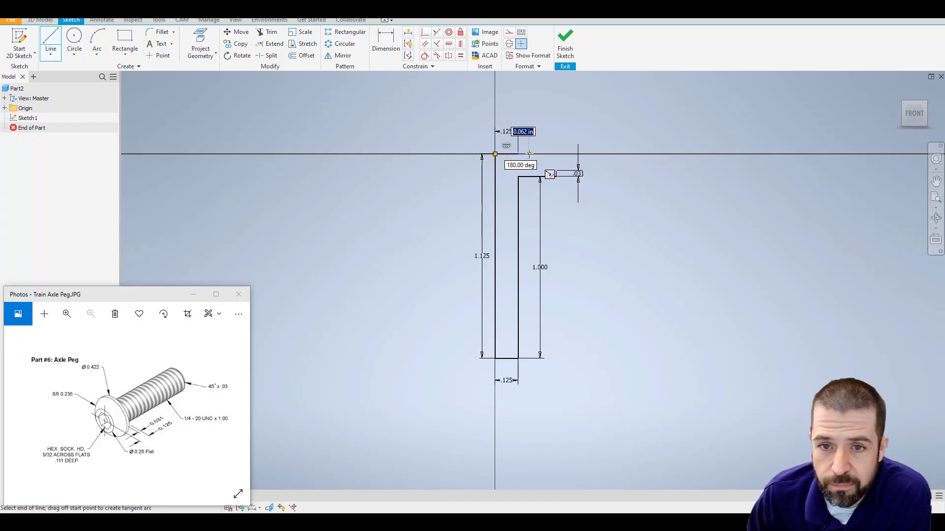
{"action": "right_click", "coordinate": [531, 148]}
{"action": "left_click", "coordinate": [530, 162]}
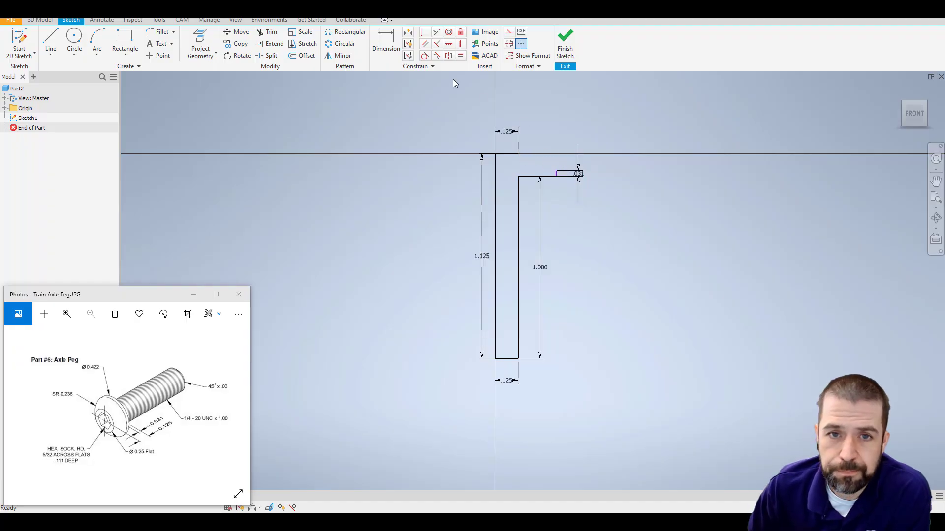
Add a horizontal dimension from the long vertical line to the top corner point
{"action": "left_click", "coordinate": [386, 43]}
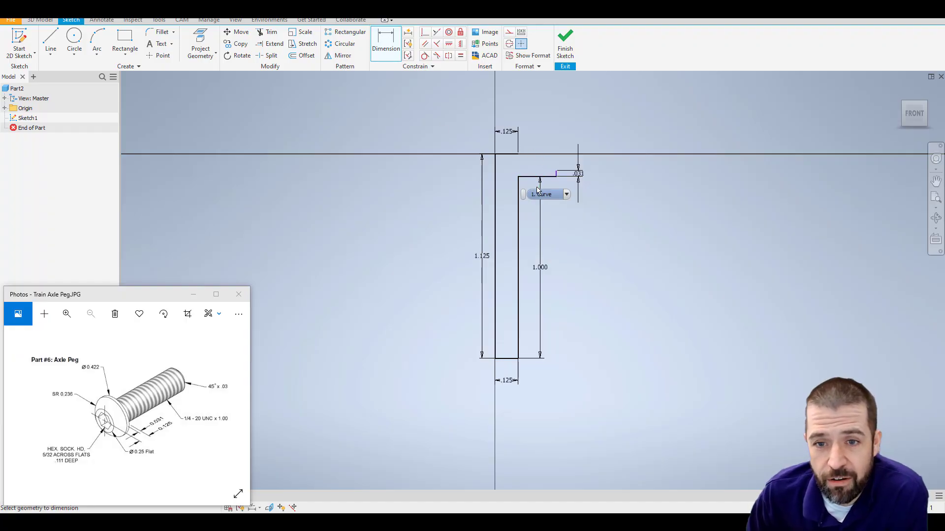
{"action": "left_click", "coordinate": [496, 190]}
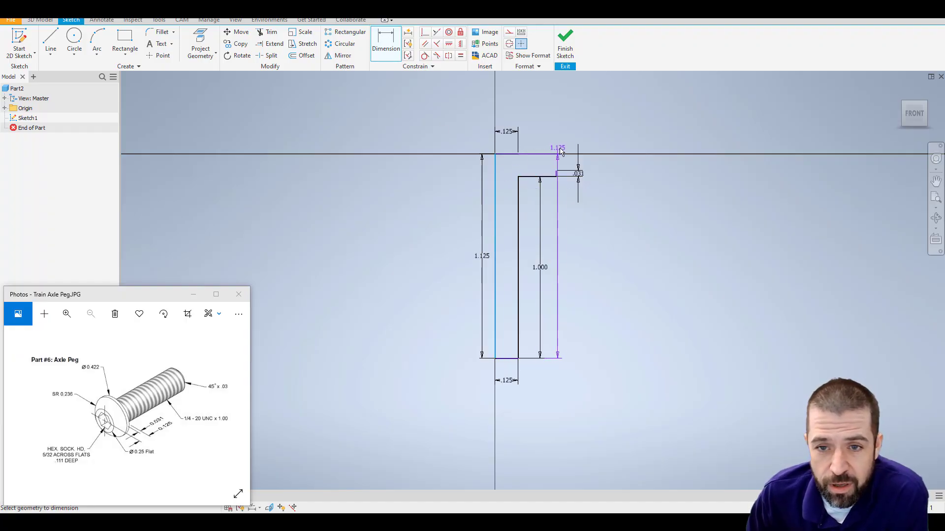
{"action": "left_click", "coordinate": [557, 176]}
{"action": "left_click", "coordinate": [537, 103]}
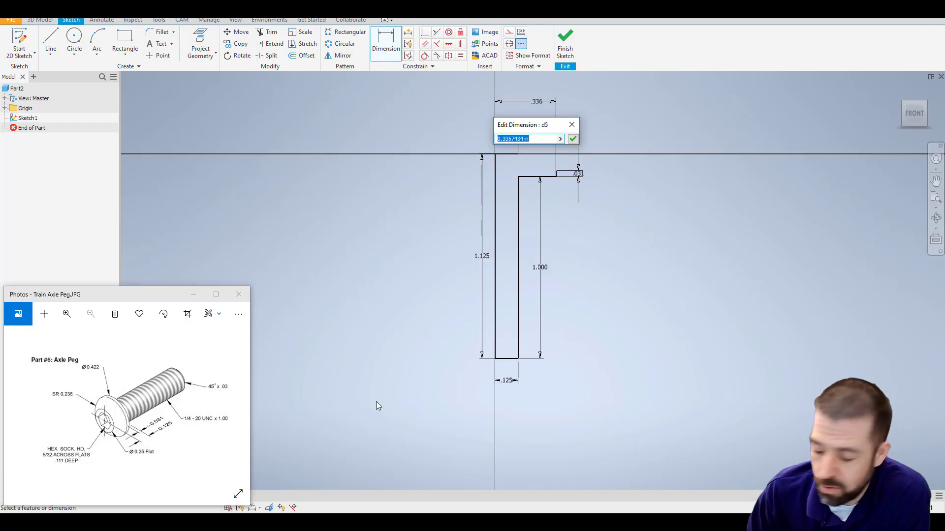
Compute 0.422 ÷ 2 in Calculator and set that dimension to .211
{"action": "key", "text": "XF86Calculator"}
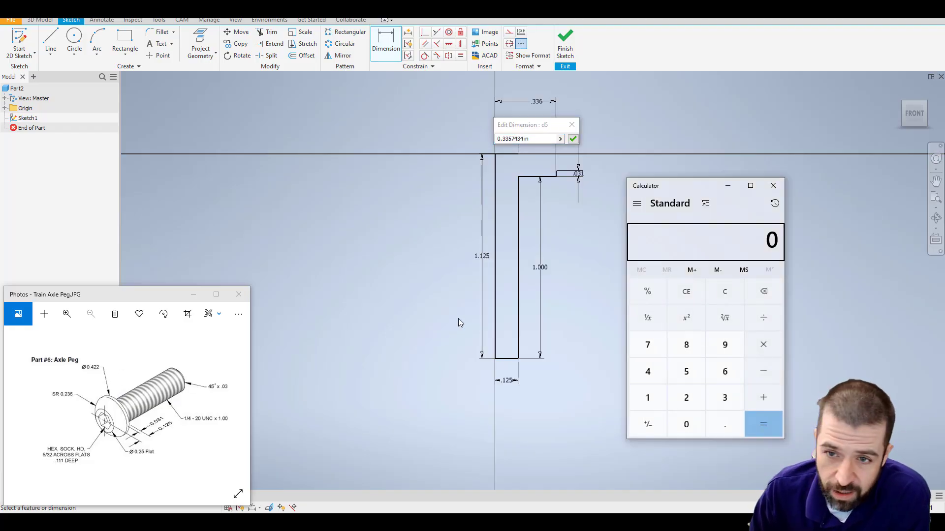
{"action": "left_click", "coordinate": [723, 425]}
{"action": "left_click", "coordinate": [649, 374]}
{"action": "double_click", "coordinate": [686, 398]}
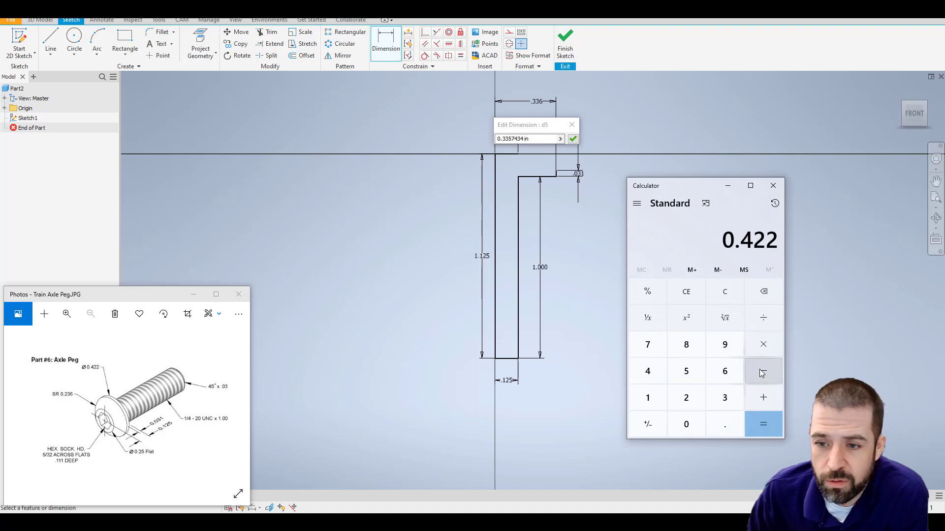
{"action": "left_click", "coordinate": [768, 321]}
{"action": "left_click", "coordinate": [686, 398]}
{"action": "left_click", "coordinate": [763, 424]}
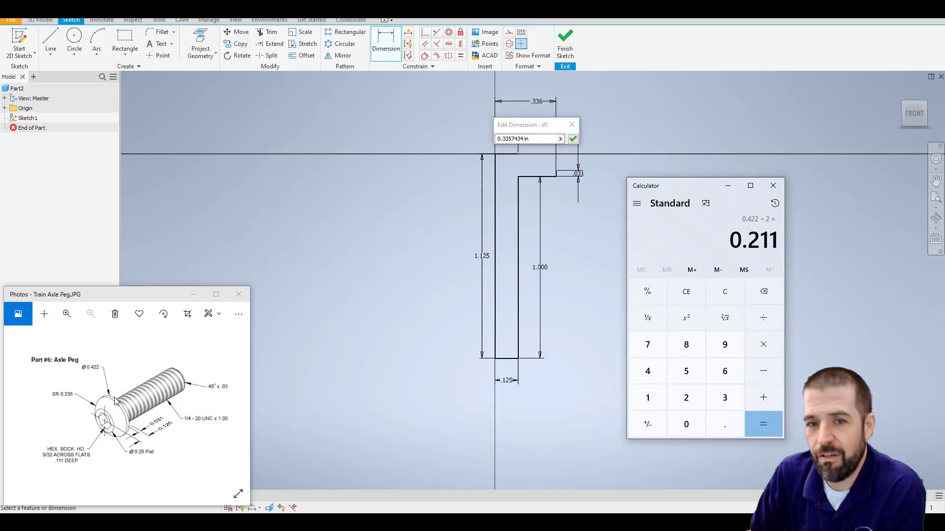
{"action": "left_click", "coordinate": [471, 140]}
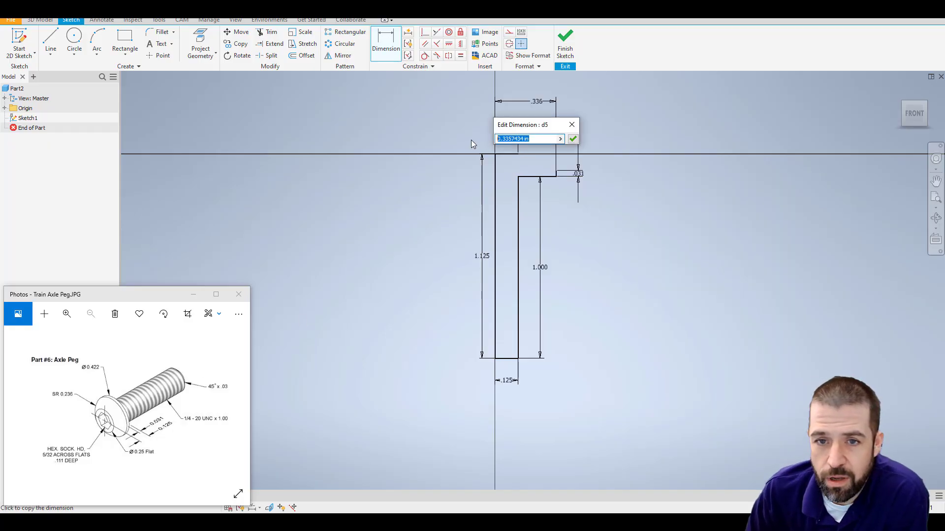
{"action": "type", "text": ".211"}
{"action": "key", "text": "Return"}
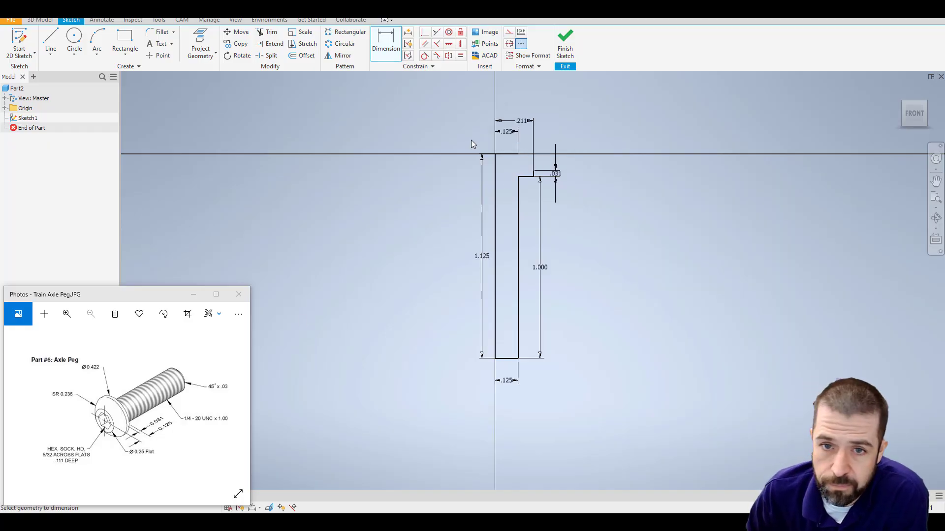
{"action": "scroll", "coordinate": [521, 164], "scroll_direction": "down", "scroll_amount": 2}
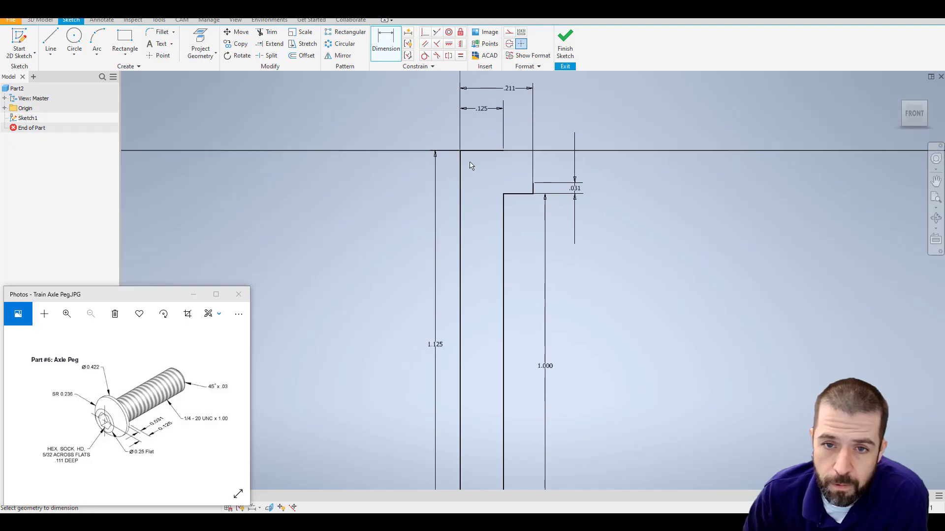
Draw a three-point arc from the .125 line's end to the head's step corner
{"action": "left_click", "coordinate": [97, 41]}
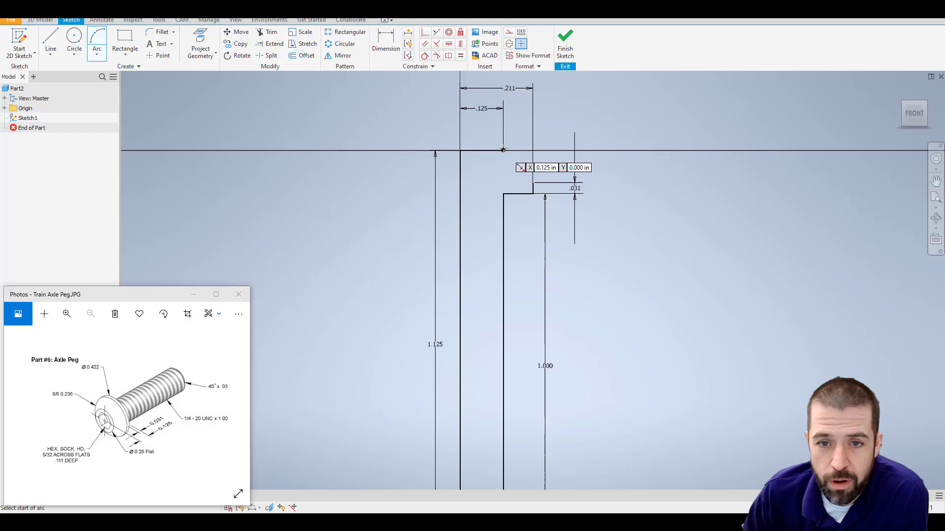
{"action": "left_click", "coordinate": [503, 149]}
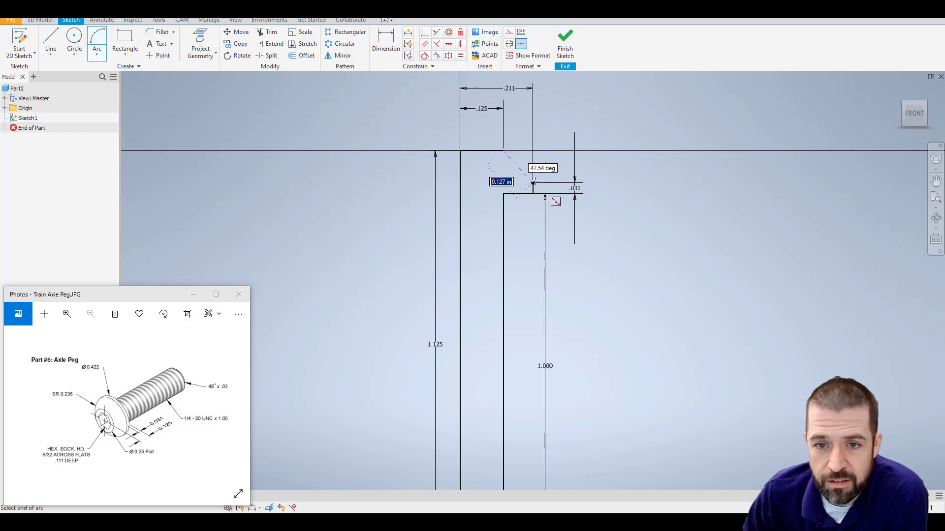
{"action": "left_click", "coordinate": [533, 182]}
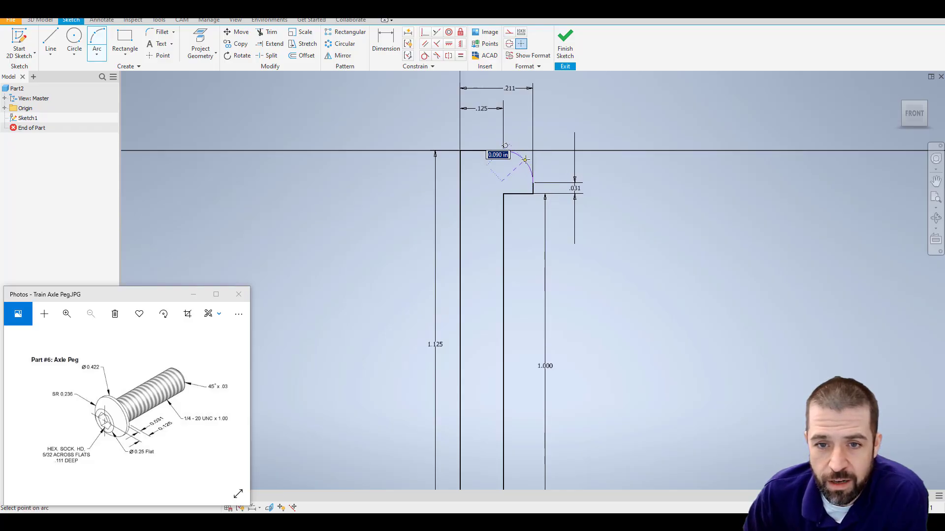
{"action": "left_click", "coordinate": [521, 161]}
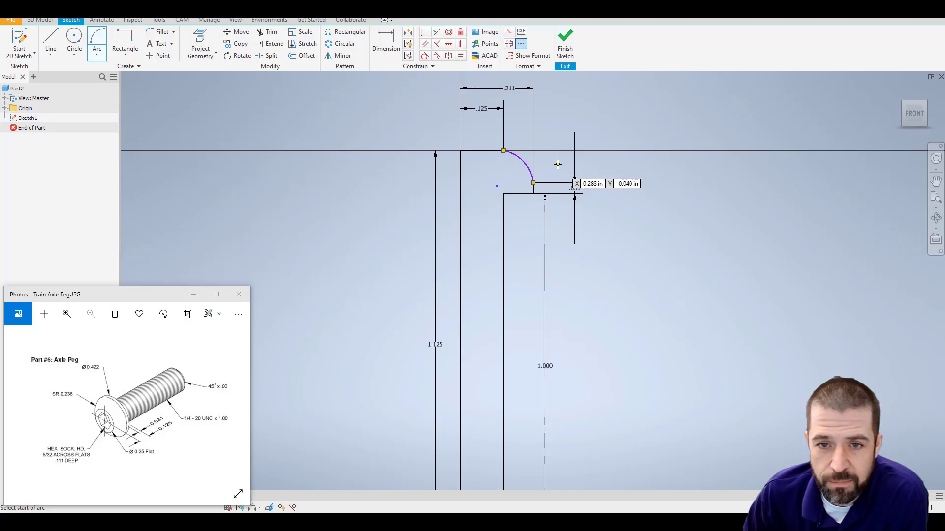
Dimension the arc's radius to .236 and finish the sketch
{"action": "left_click", "coordinate": [386, 42]}
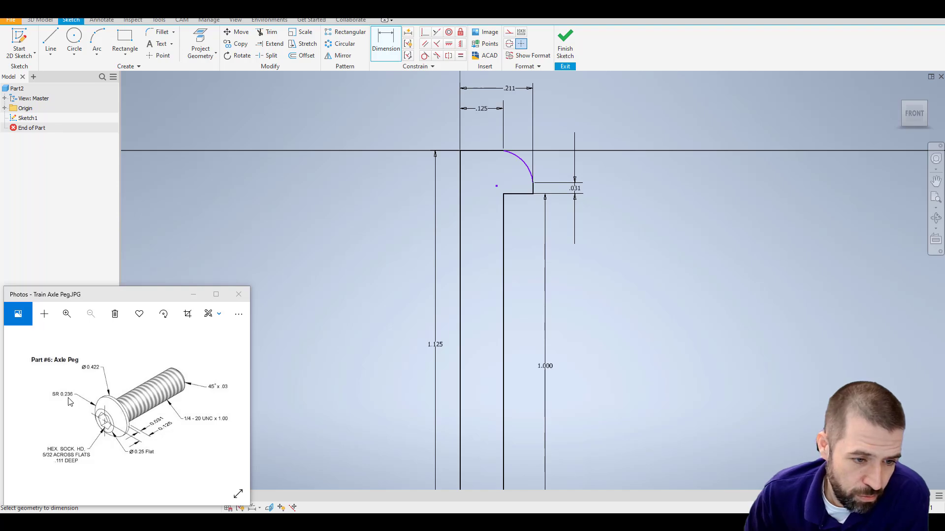
{"action": "left_click", "coordinate": [528, 168]}
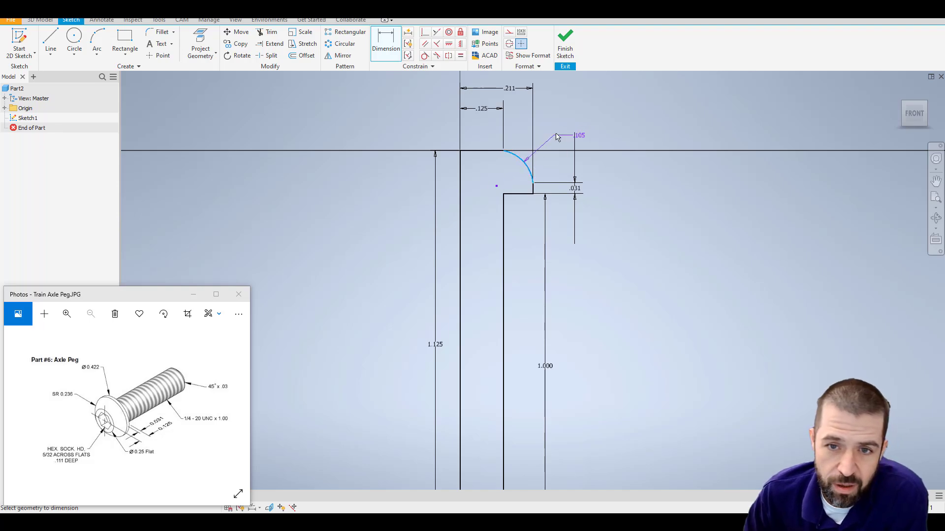
{"action": "left_click", "coordinate": [570, 129]}
{"action": "type", "text": ".236"}
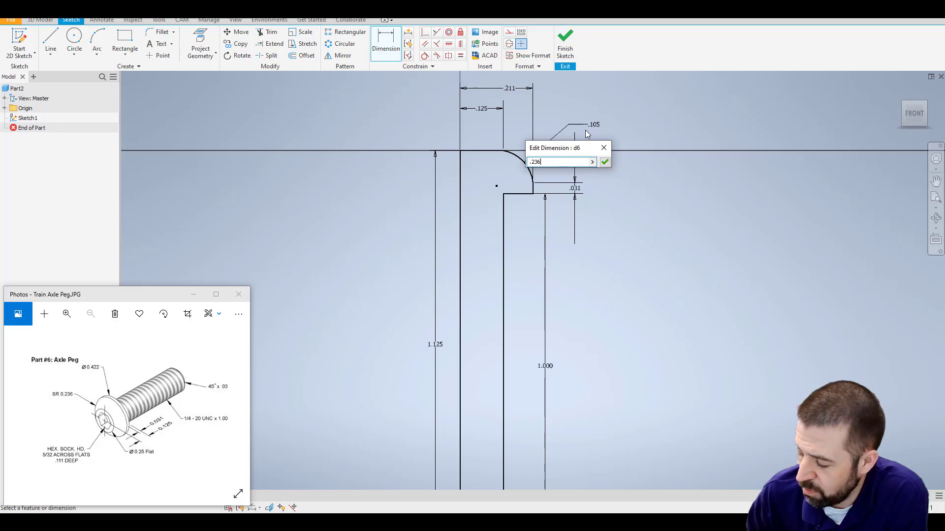
{"action": "key", "text": "Return"}
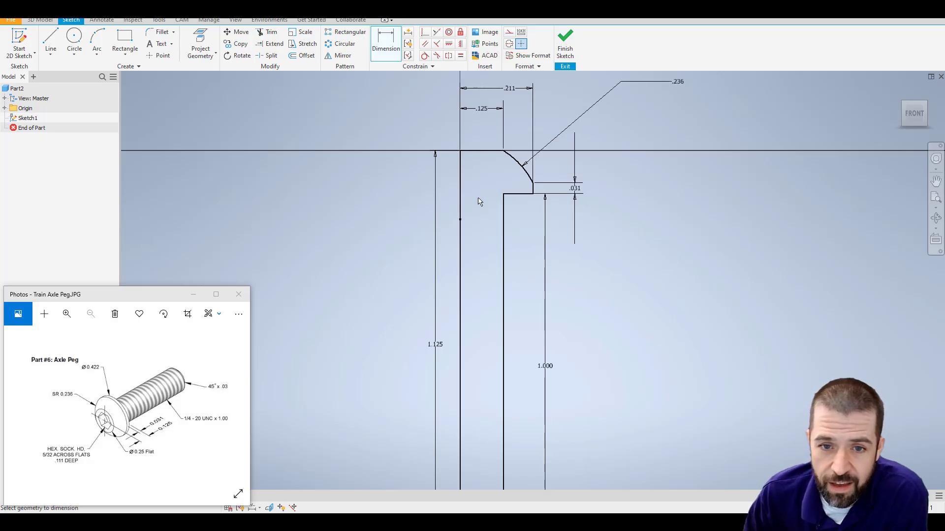
{"action": "scroll", "coordinate": [644, 237], "scroll_direction": "down", "scroll_amount": 3}
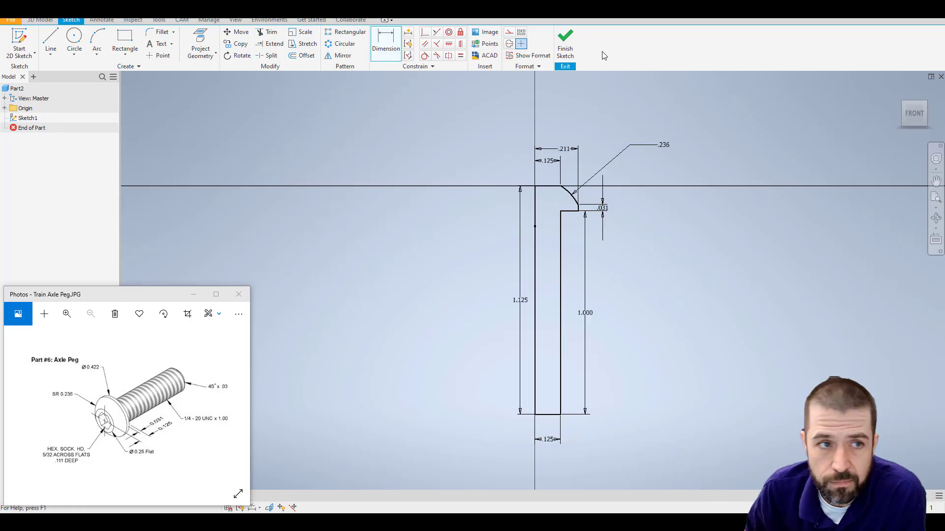
{"action": "left_click", "coordinate": [565, 45]}
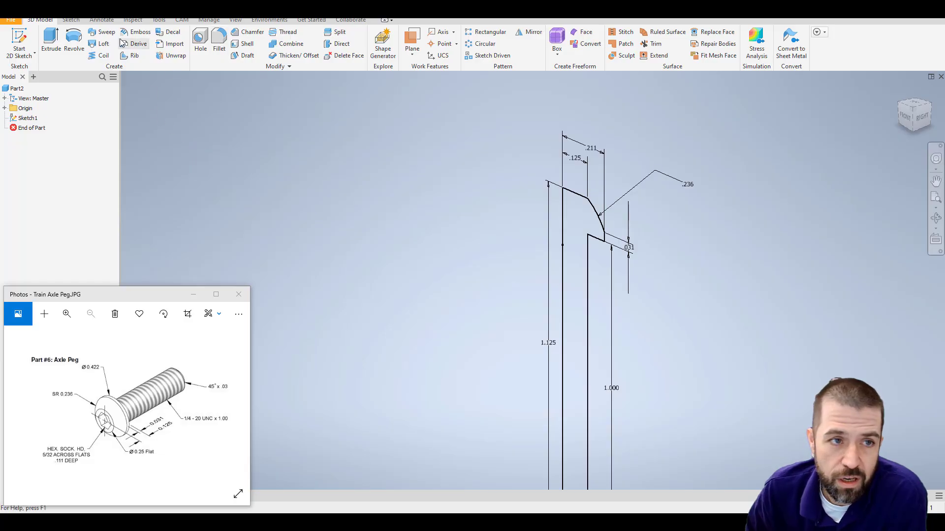
Revolve the profile 360° about its left sketch line, then view the peg's underside
{"action": "left_click", "coordinate": [74, 42]}
{"action": "left_click", "coordinate": [561, 288]}
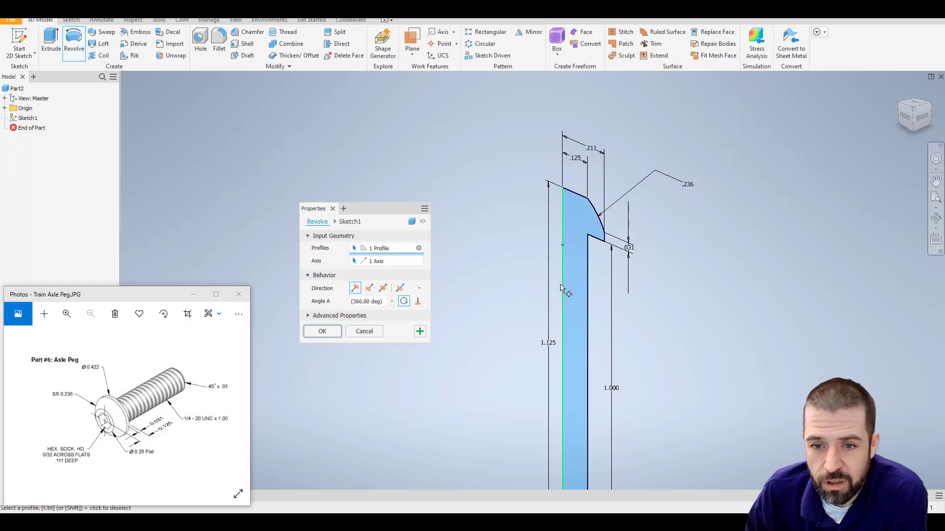
{"action": "left_click", "coordinate": [323, 331]}
{"action": "scroll", "coordinate": [654, 321], "scroll_direction": "up", "scroll_amount": 2}
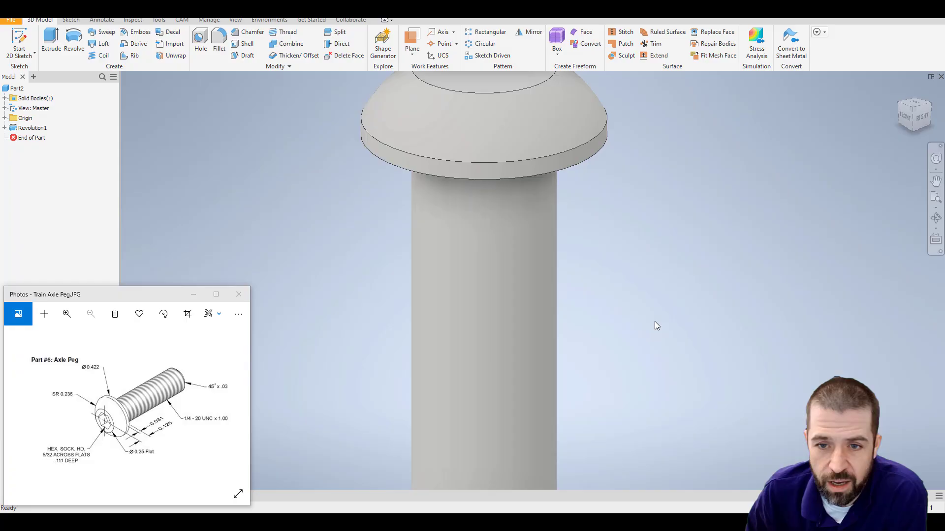
{"action": "scroll", "coordinate": [698, 338], "scroll_direction": "down", "scroll_amount": 2}
{"action": "middle_click_drag", "start_coordinate": [697, 337], "coordinate": [615, 244]}
{"action": "scroll", "coordinate": [615, 244], "scroll_direction": "down", "scroll_amount": 2}
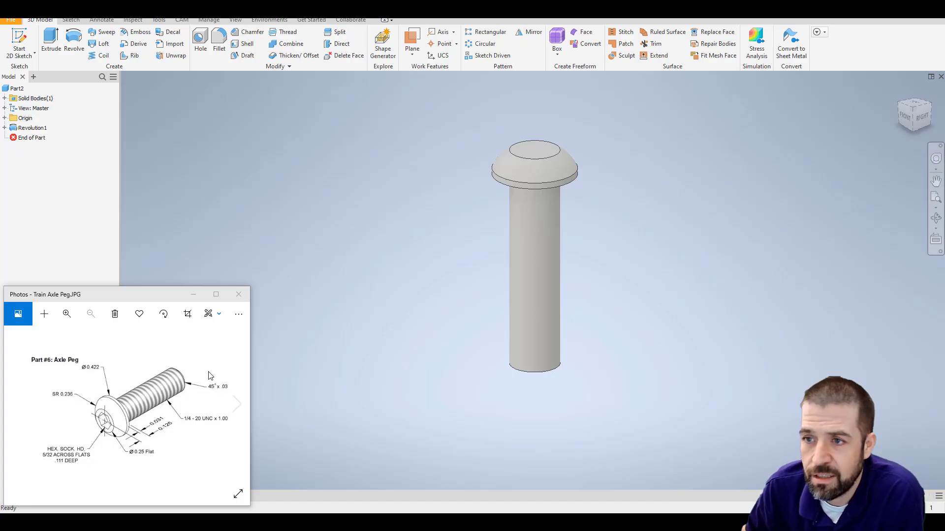
{"action": "key", "text": "F2"}
{"action": "middle_click_drag", "start_coordinate": [801, 172], "coordinate": [634, 334], "text": "shift"}
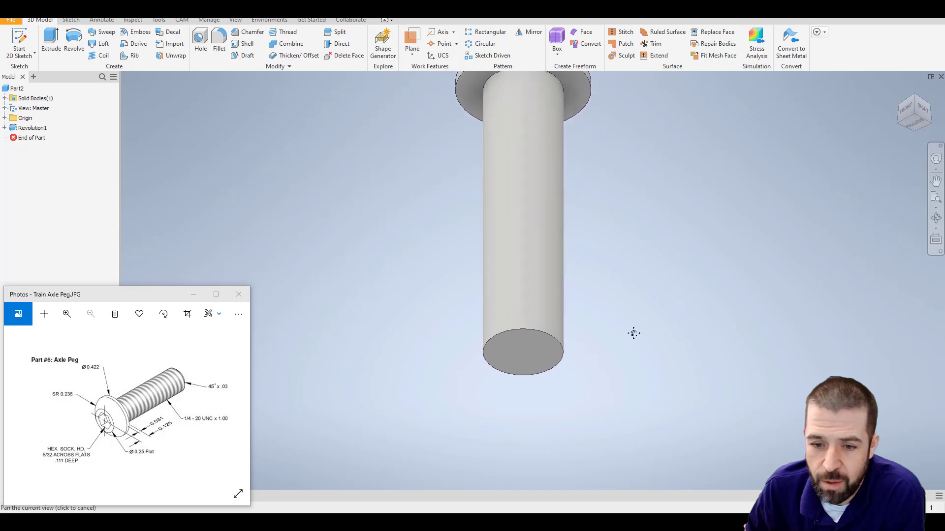
Chamfer the shaft's tip edge at distance .03 and angle 45°
{"action": "left_click", "coordinate": [240, 33]}
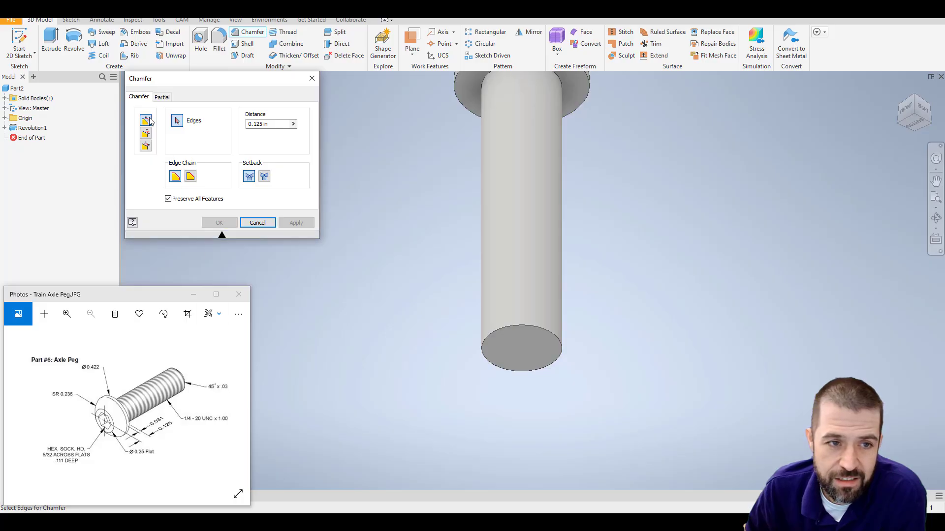
{"action": "left_click", "coordinate": [145, 134]}
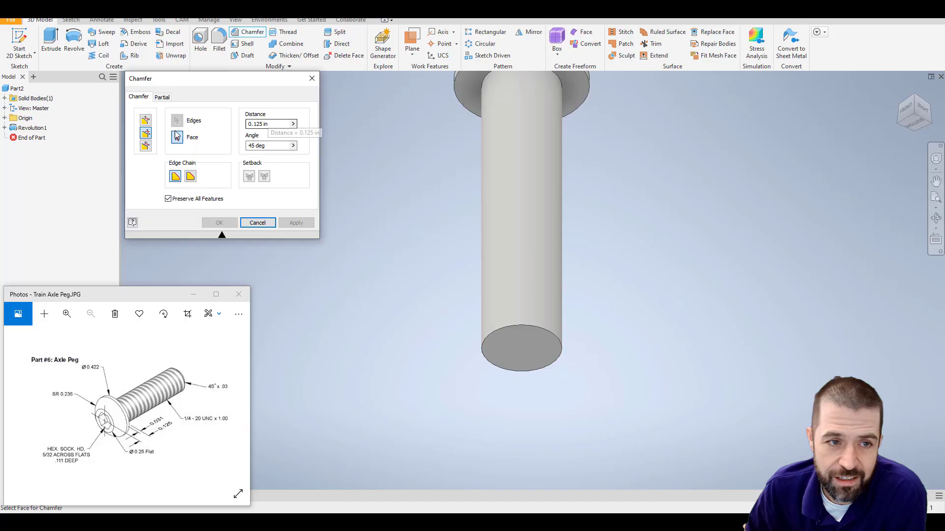
{"action": "left_click_drag", "start_coordinate": [265, 126], "coordinate": [248, 126]}
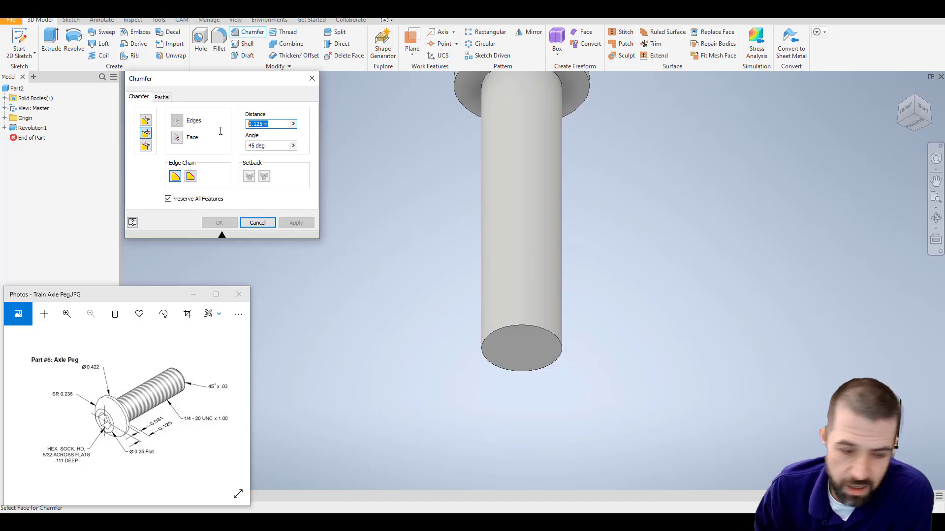
{"action": "type", "text": ".03"}
{"action": "left_click", "coordinate": [216, 135]}
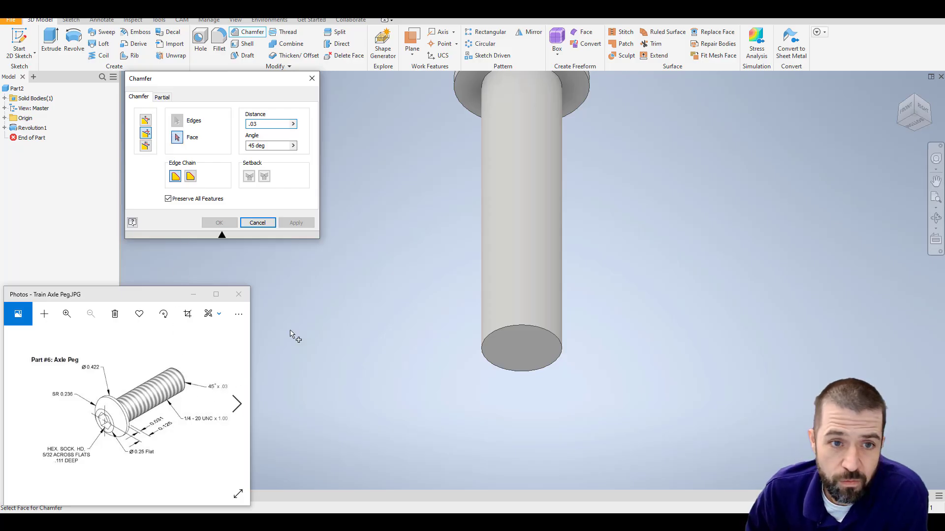
{"action": "left_click", "coordinate": [517, 361]}
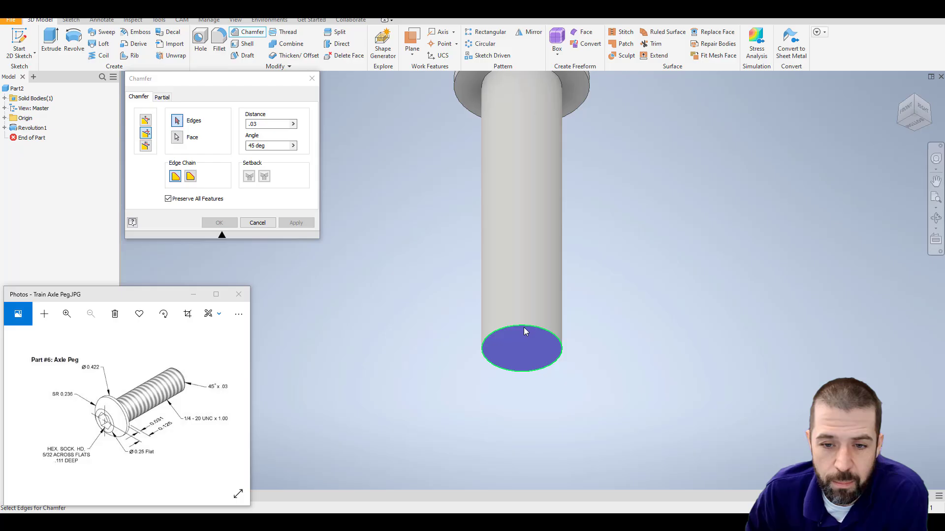
{"action": "left_click", "coordinate": [524, 329]}
{"action": "left_click", "coordinate": [292, 222]}
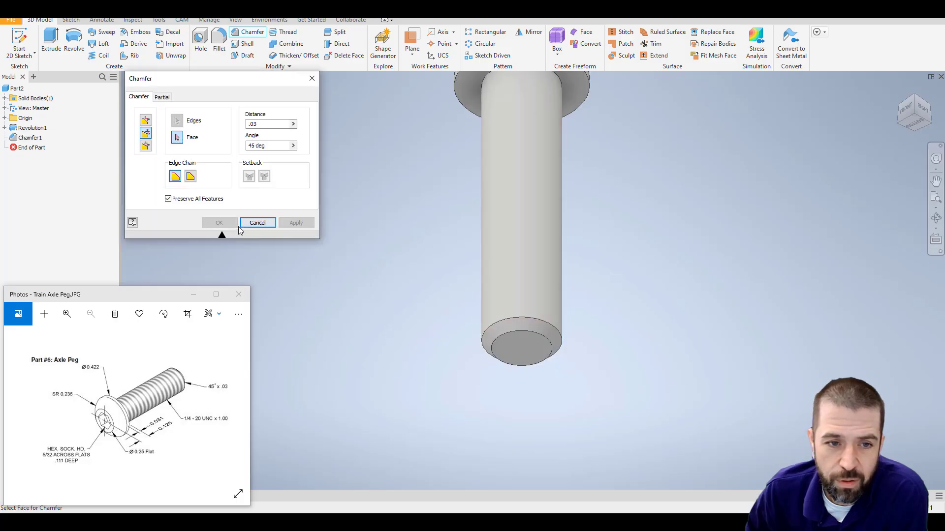
{"action": "left_click", "coordinate": [257, 223]}
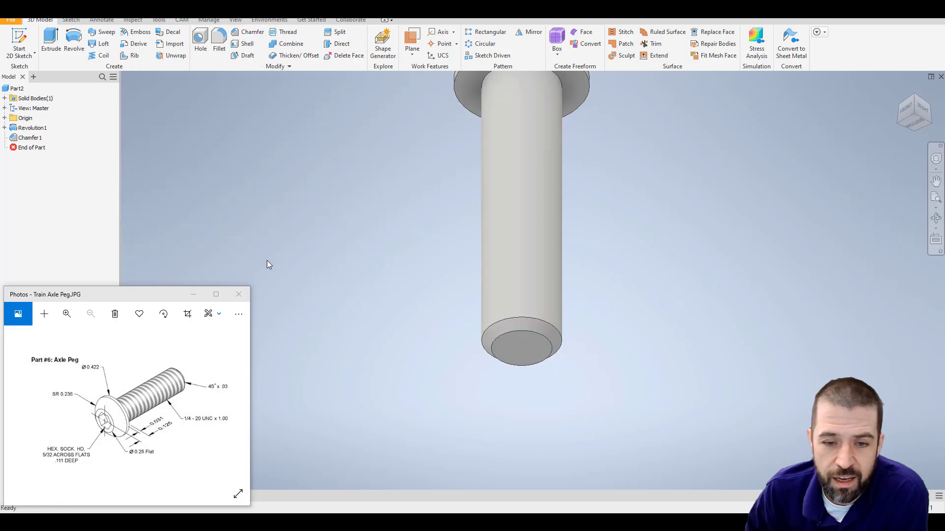
{"action": "left_click", "coordinate": [913, 98]}
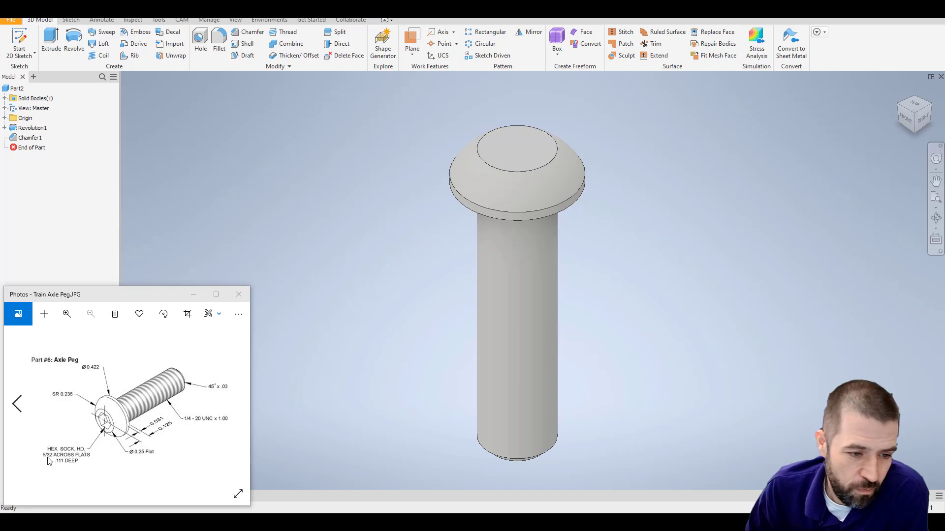
Sketch a six-sided polygon centred on the origin of the head's top face
{"action": "left_click", "coordinate": [19, 43]}
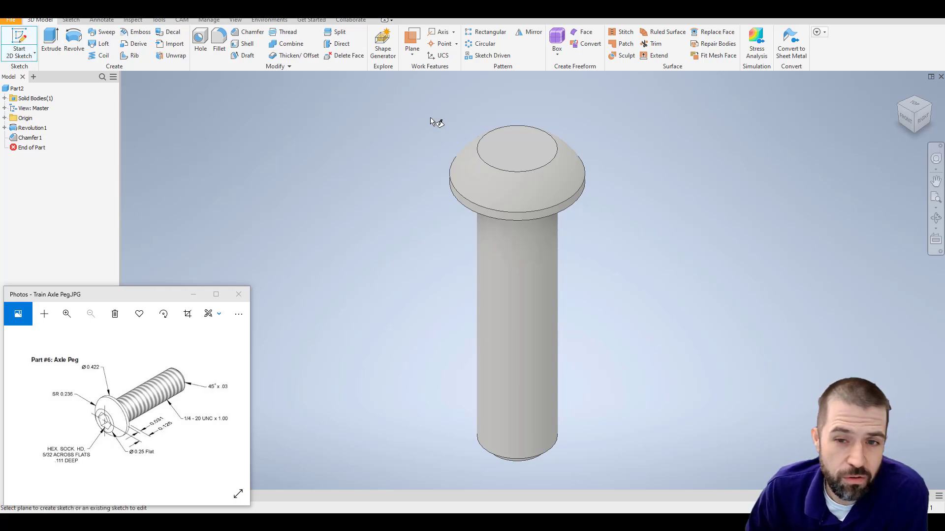
{"action": "left_click", "coordinate": [518, 161]}
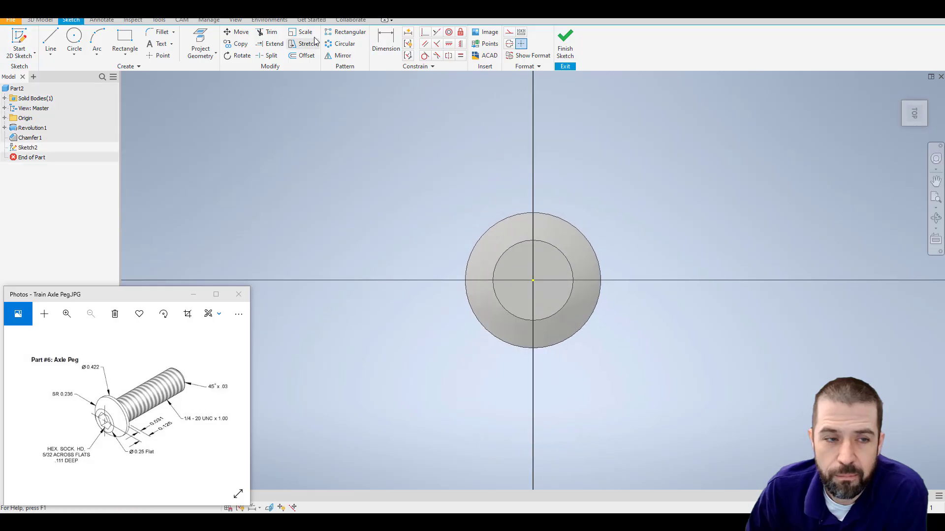
{"action": "left_click", "coordinate": [126, 62]}
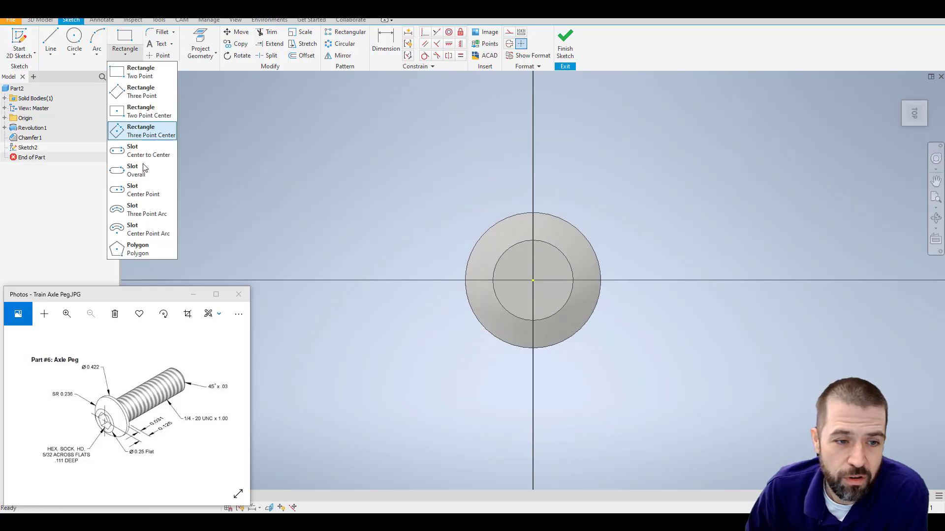
{"action": "left_click", "coordinate": [130, 254]}
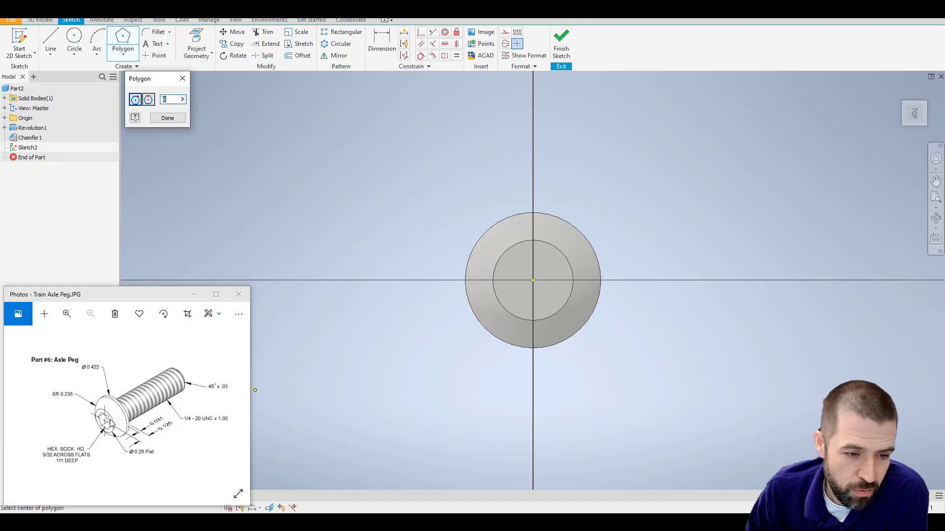
{"action": "left_click", "coordinate": [534, 281]}
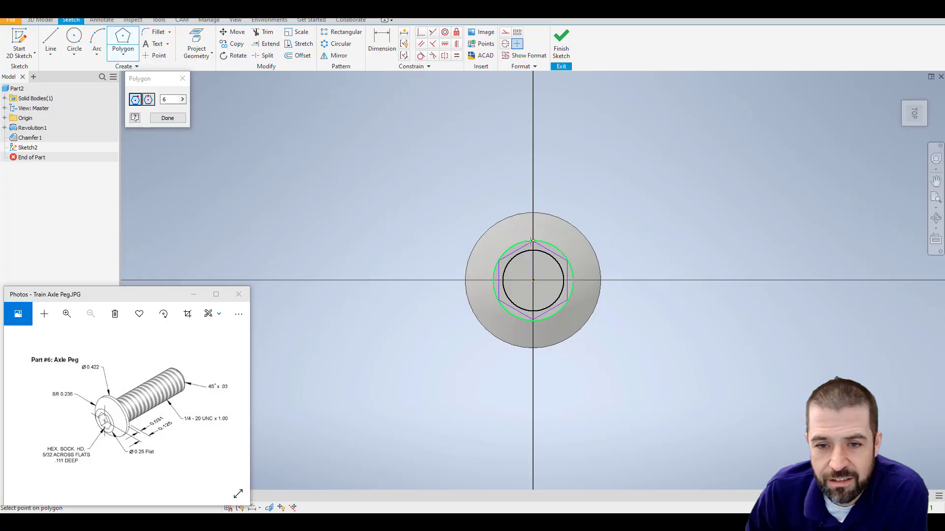
{"action": "left_click", "coordinate": [543, 264]}
{"action": "scroll", "coordinate": [572, 293], "scroll_direction": "up", "scroll_amount": 3}
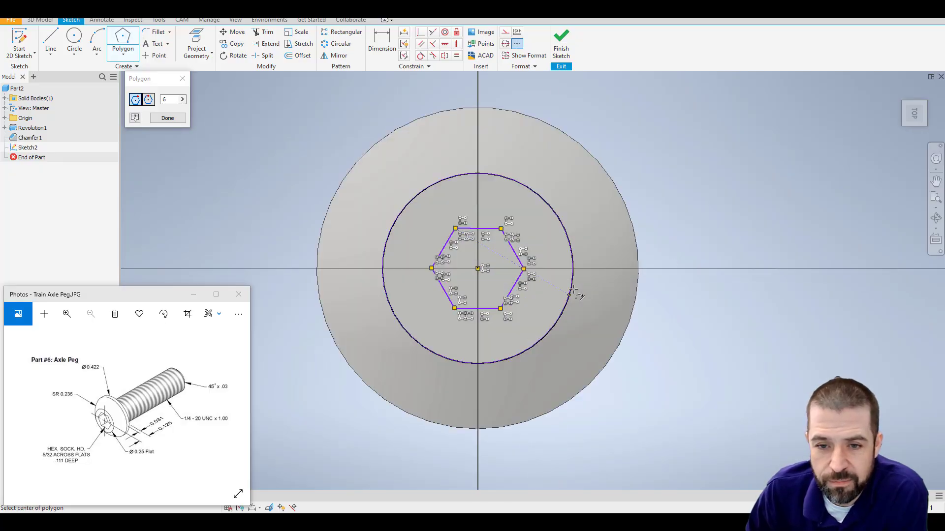
{"action": "middle_click_drag", "start_coordinate": [566, 279], "coordinate": [570, 287]}
Dimension the hexagon to 5/32 (.156) across flats
{"action": "key", "text": "d"}
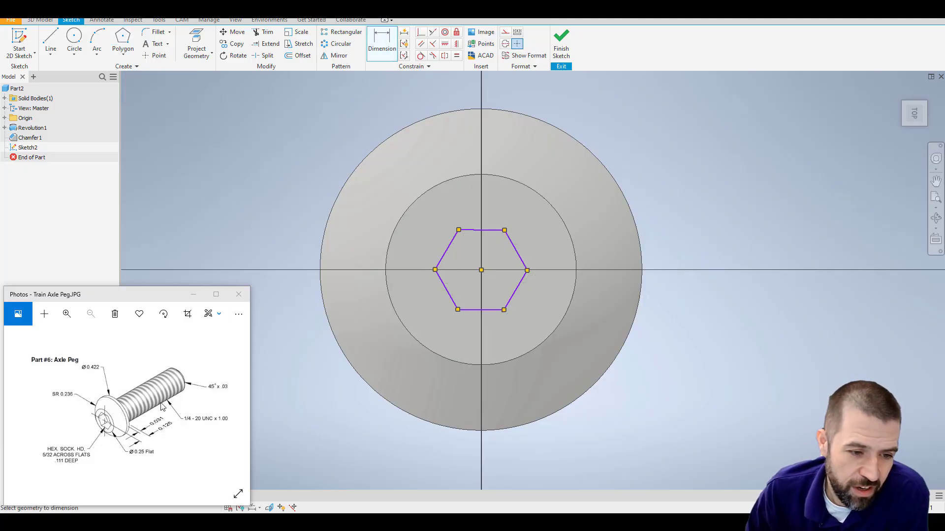
{"action": "left_click", "coordinate": [472, 311]}
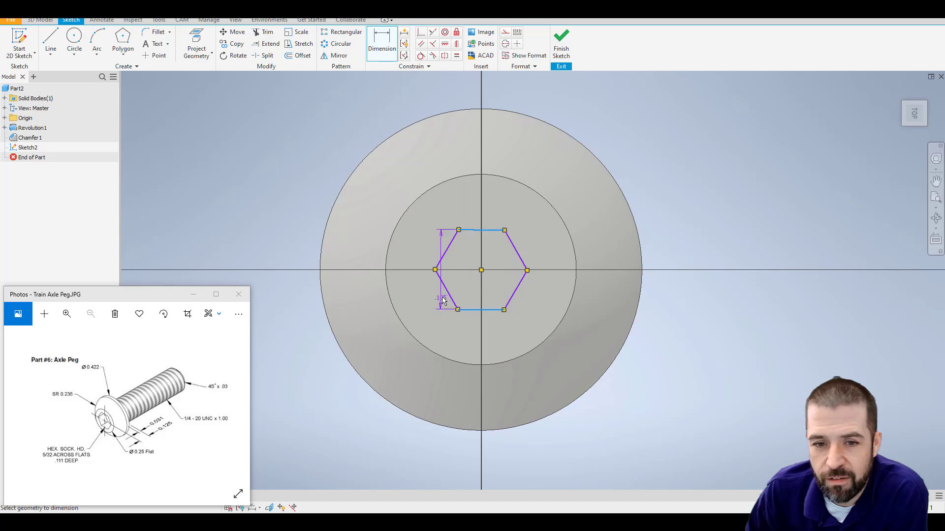
{"action": "left_click", "coordinate": [464, 284]}
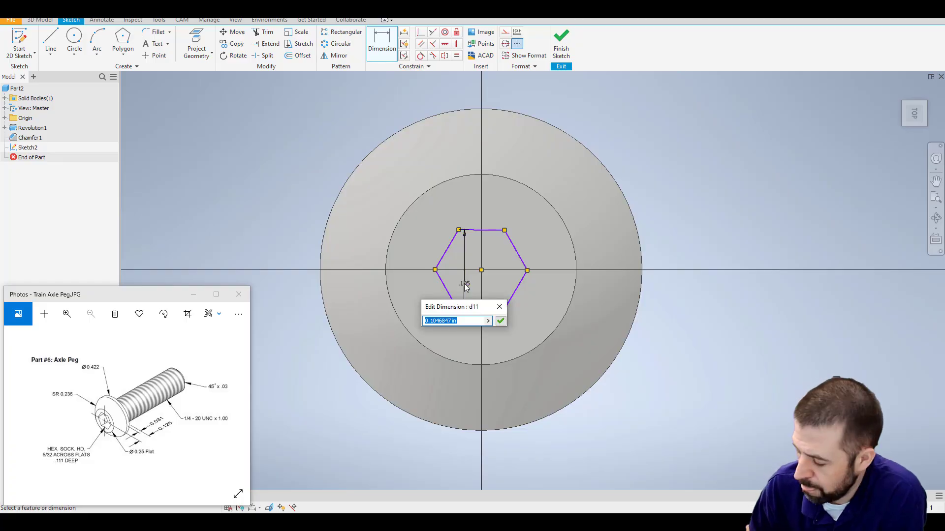
{"action": "type", "text": "5/32"}
{"action": "key", "text": "Return"}
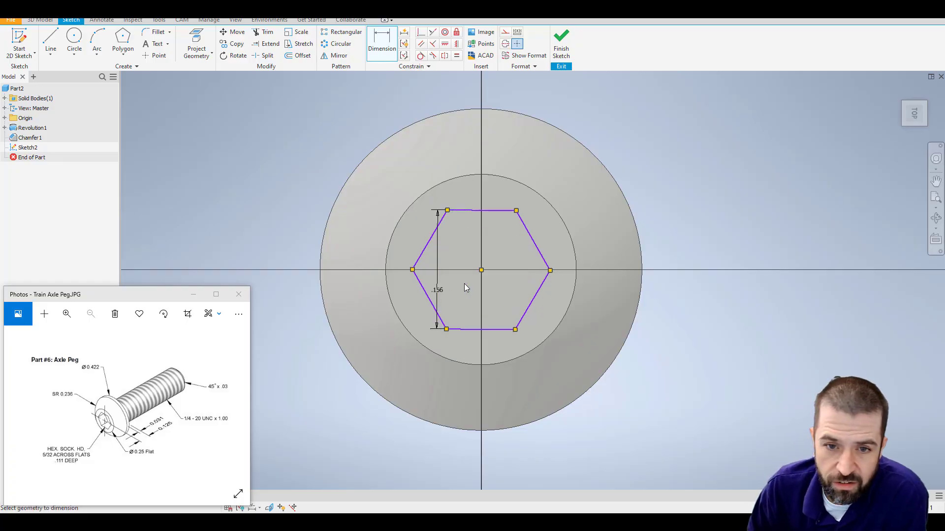
Extrude the hexagon as a .1-deep cut into the head to form the hex socket
{"action": "left_click", "coordinate": [561, 44]}
{"action": "left_click", "coordinate": [51, 42]}
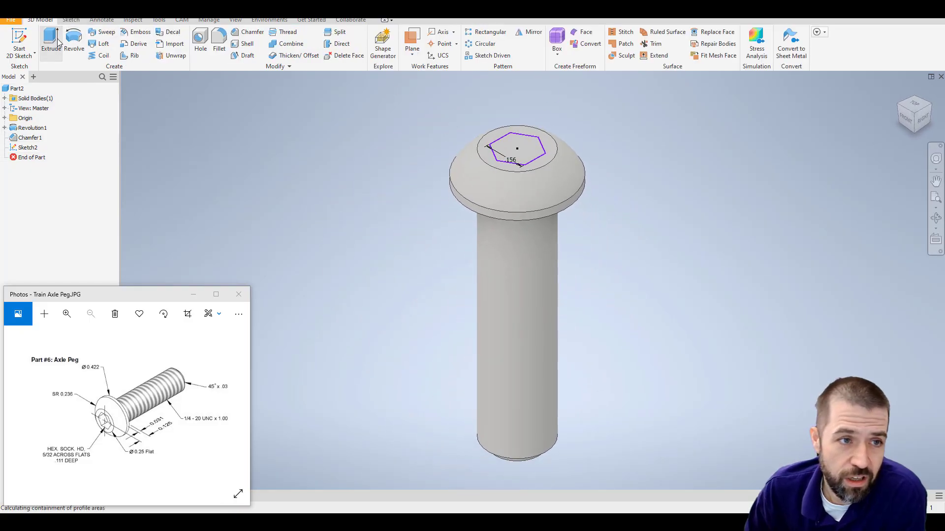
{"action": "scroll", "coordinate": [430, 172], "scroll_direction": "down", "scroll_amount": 3}
{"action": "middle_click_drag", "start_coordinate": [430, 172], "coordinate": [420, 191]}
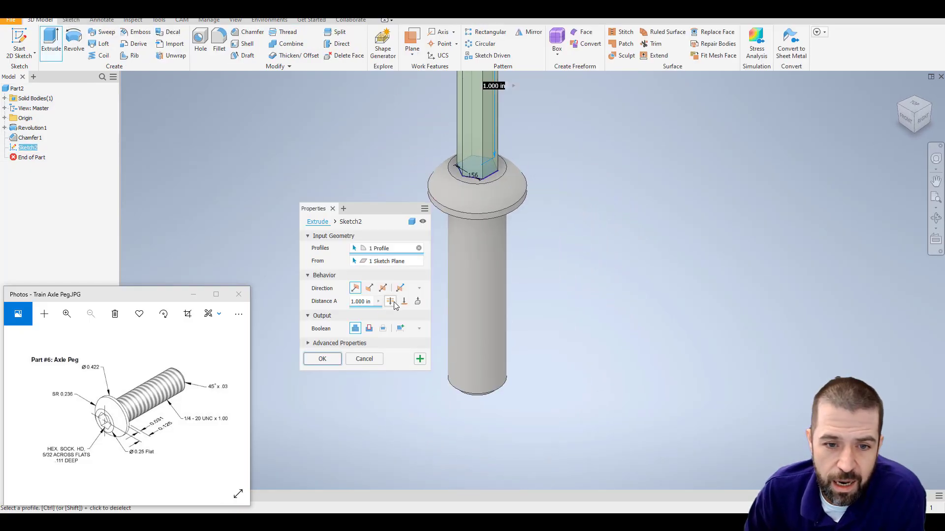
{"action": "left_click", "coordinate": [369, 329]}
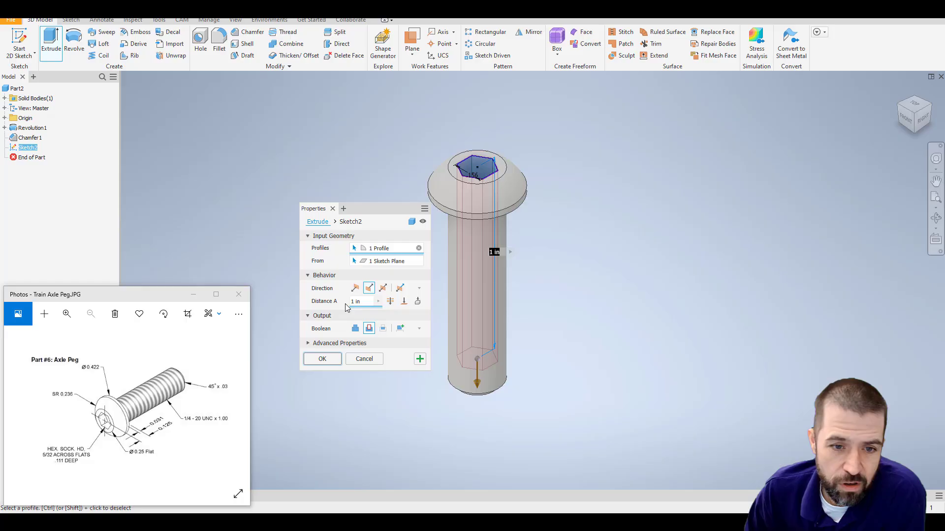
{"action": "type", "text": ".111"}
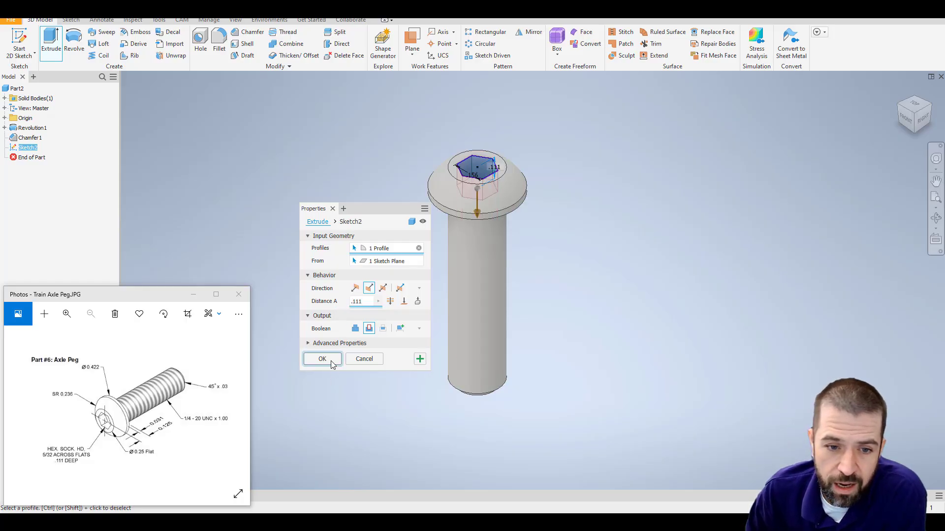
{"action": "left_click", "coordinate": [331, 361]}
{"action": "mouse_move", "coordinate": [476, 275]}
{"action": "middle_mouse_down", "text": "shift"}
{"action": "mouse_move", "coordinate": [512, 320]}
{"action": "mouse_move", "coordinate": [352, 404]}
{"action": "middle_mouse_up", "text": "shift"}
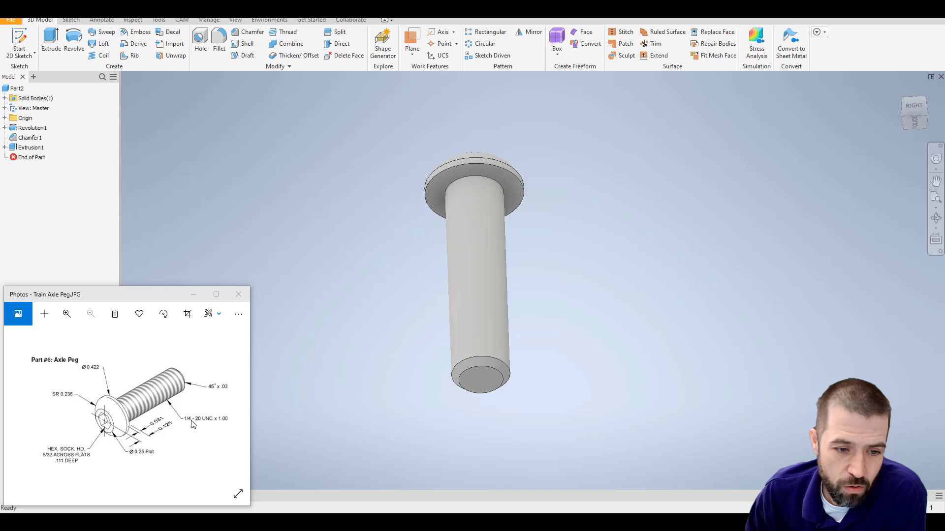
Thread the shaft's cylindrical face with ANSI Unified 1/4-20 UNC, class 2A
{"action": "middle_click_drag", "start_coordinate": [651, 238], "coordinate": [624, 251]}
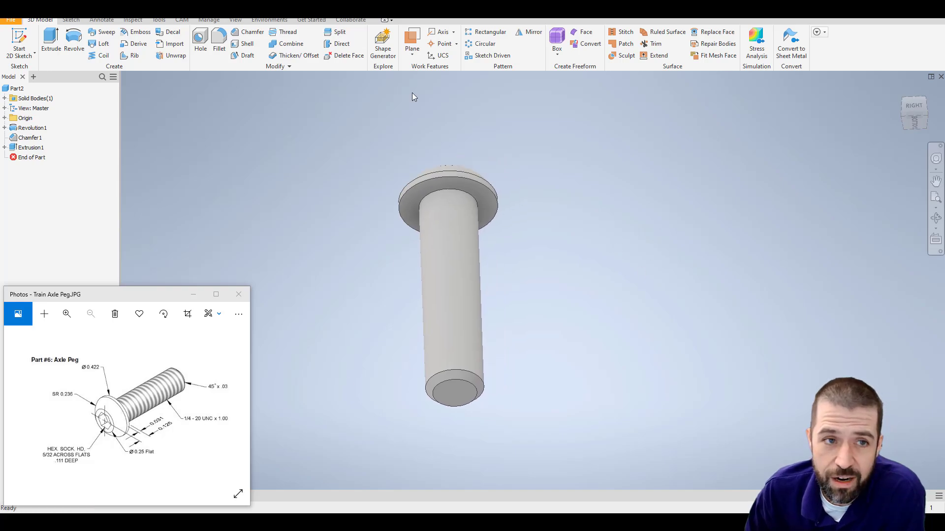
{"action": "left_click", "coordinate": [290, 34]}
{"action": "left_click", "coordinate": [467, 266]}
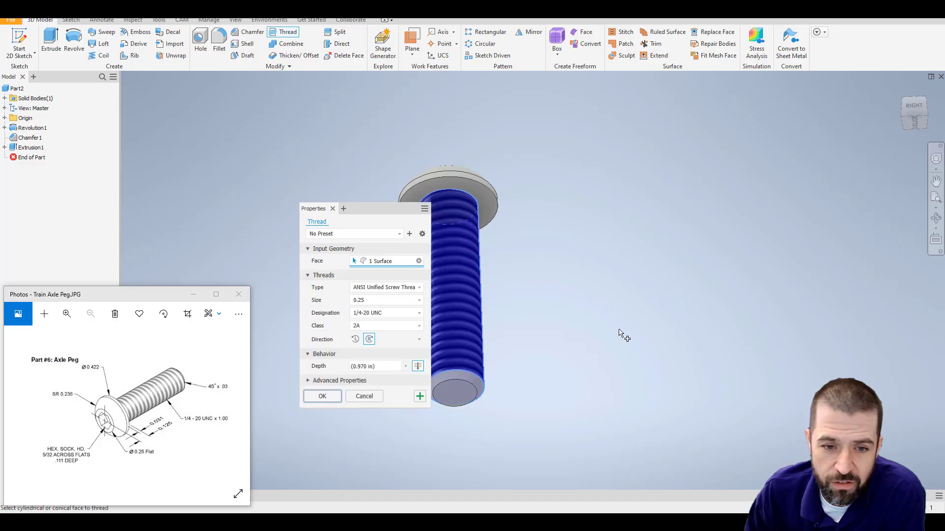
{"action": "middle_click_drag", "start_coordinate": [612, 336], "coordinate": [613, 364], "text": "shift"}
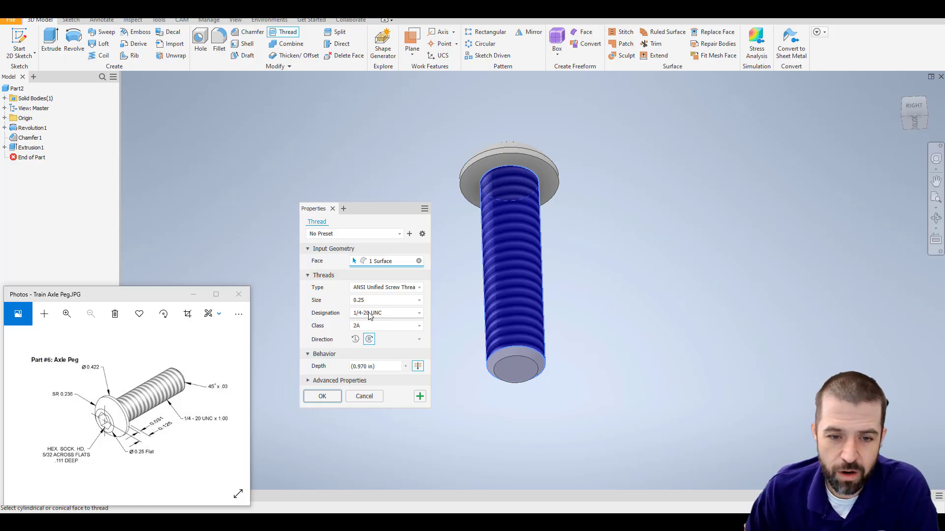
{"action": "left_click", "coordinate": [333, 398]}
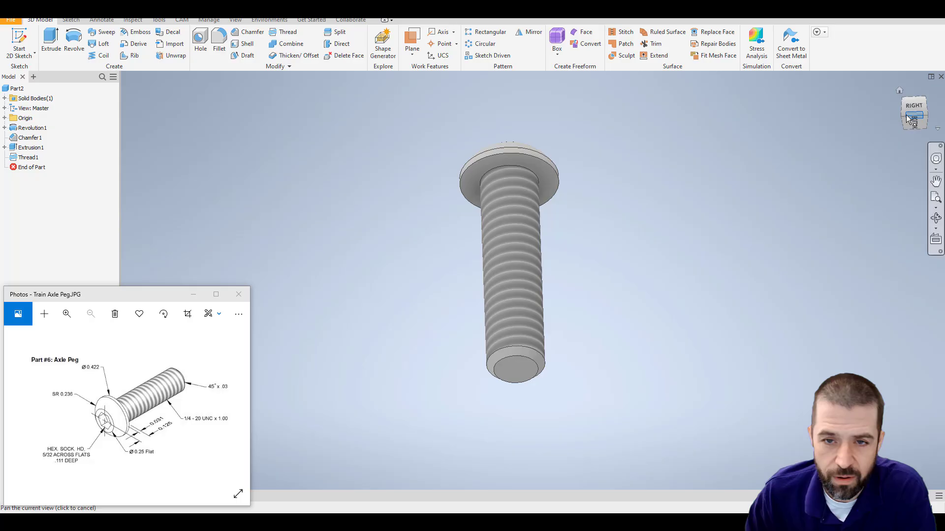
{"action": "left_click", "coordinate": [904, 97]}
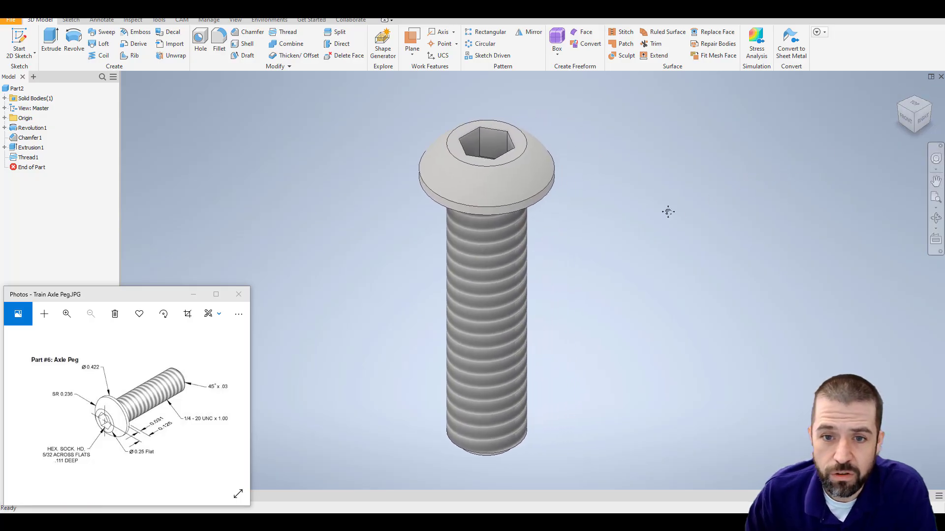
{"action": "middle_click_drag", "start_coordinate": [667, 211], "coordinate": [629, 217]}
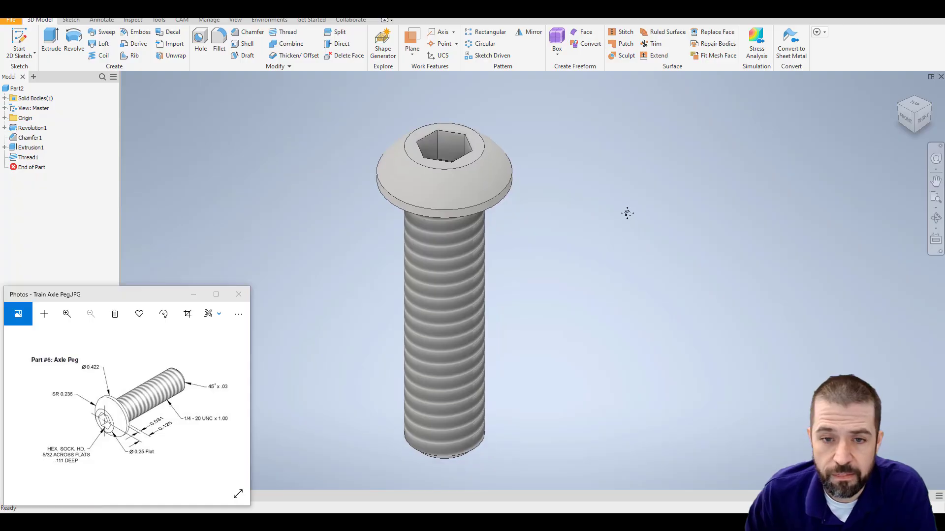